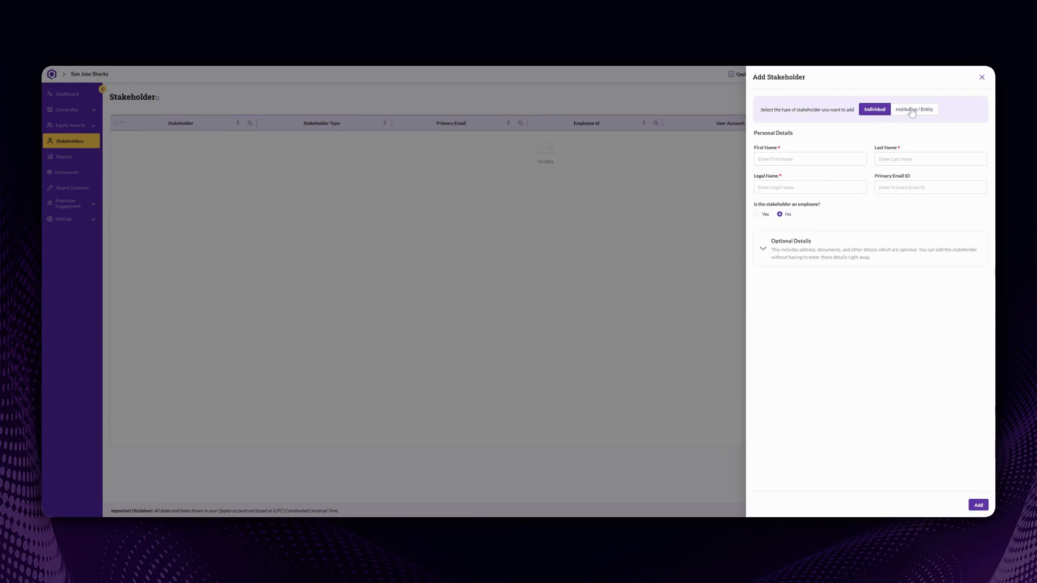
# Step: Begin filling in the first name on the new individual stakeholder form
pyautogui.click(810, 159)
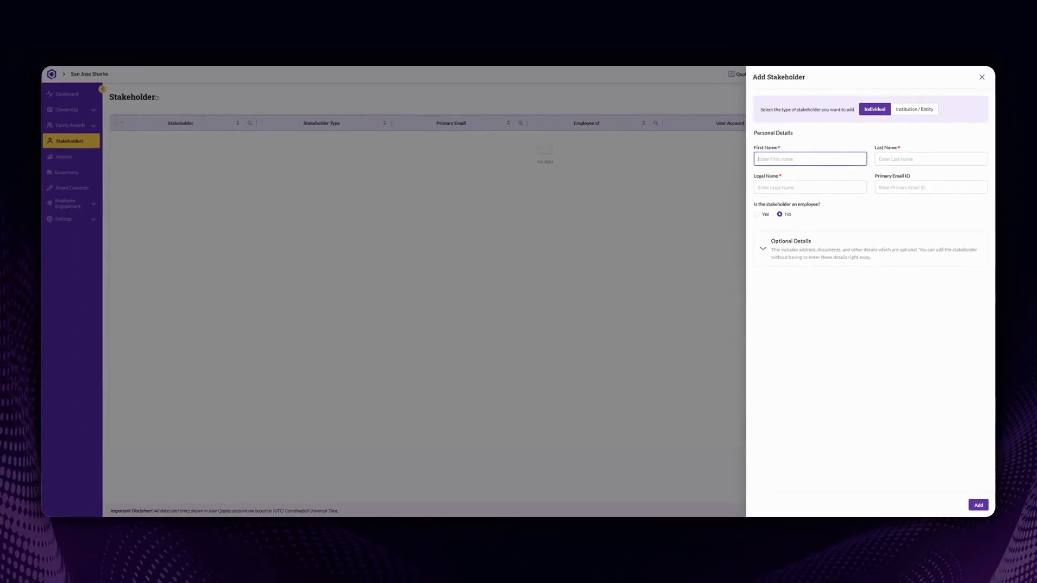
# Step: Enter the stakeholder's first name and their primary e-mail address
pyautogui.write('Ma')
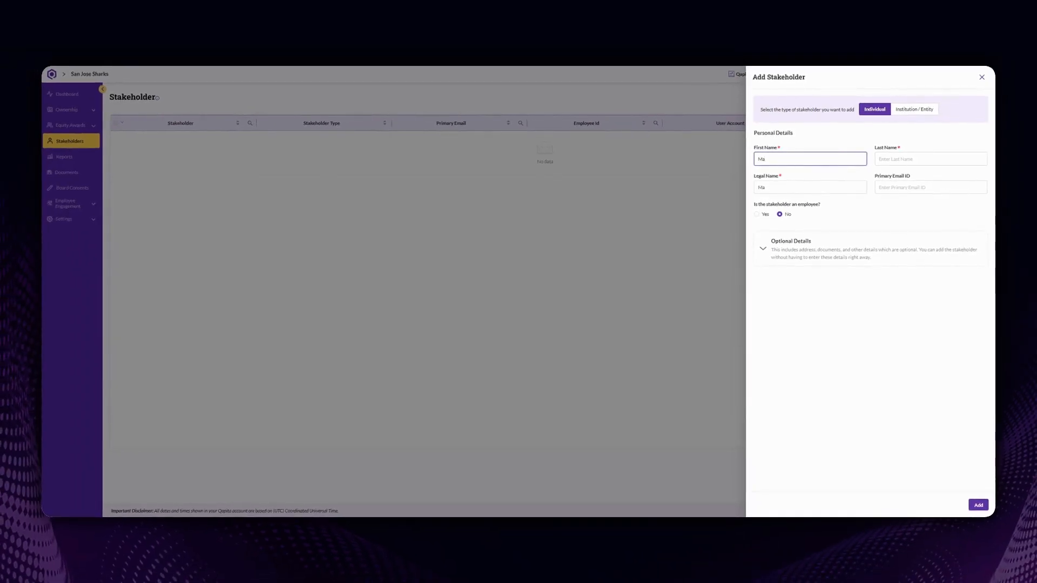
pyautogui.write('cklin')
pyautogui.press('Tab')
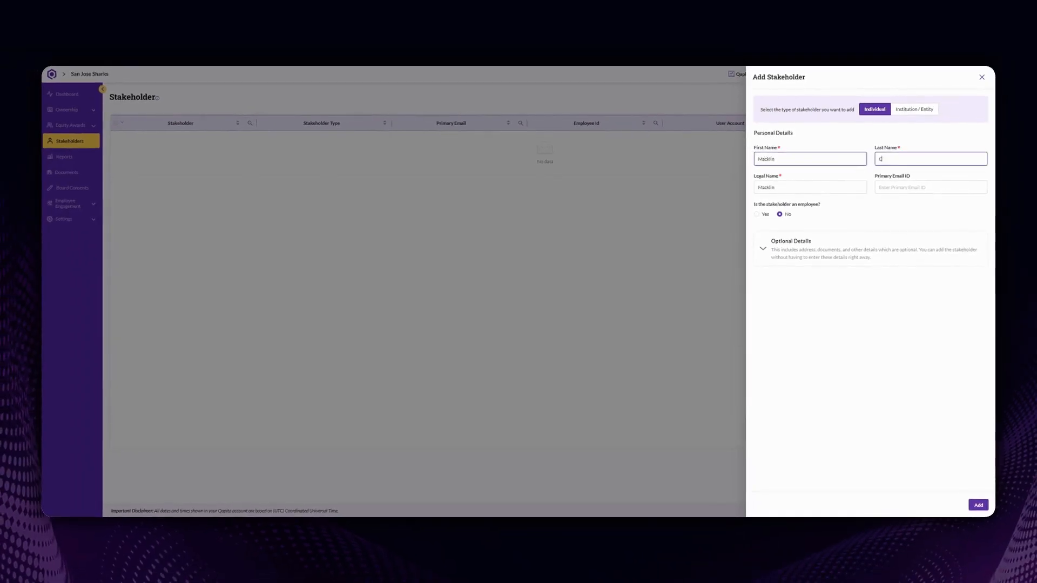
pyautogui.press('Tab')
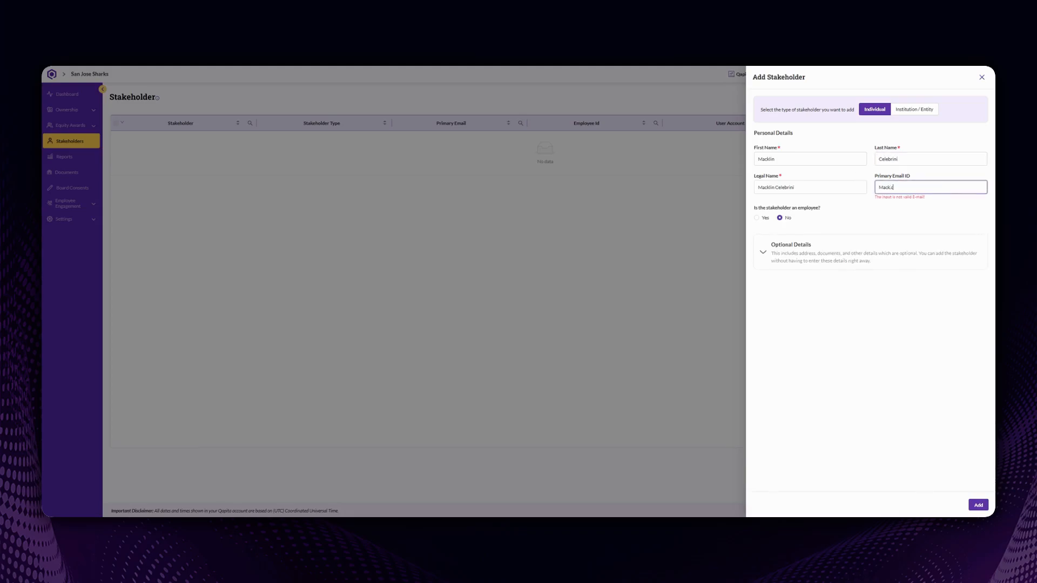
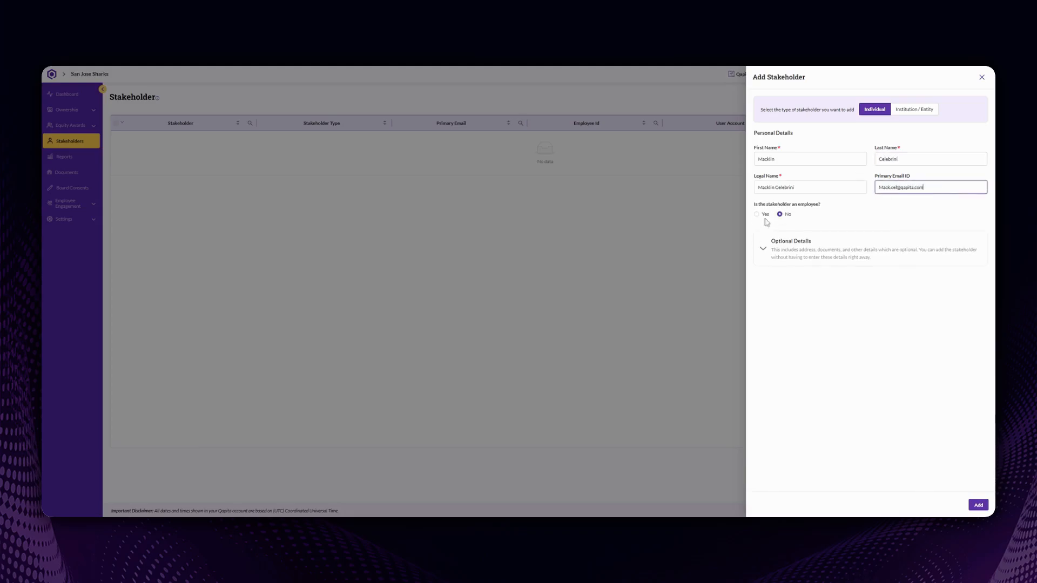
# Step: Mark the stakeholder as not an employee and add them
pyautogui.click(757, 214)
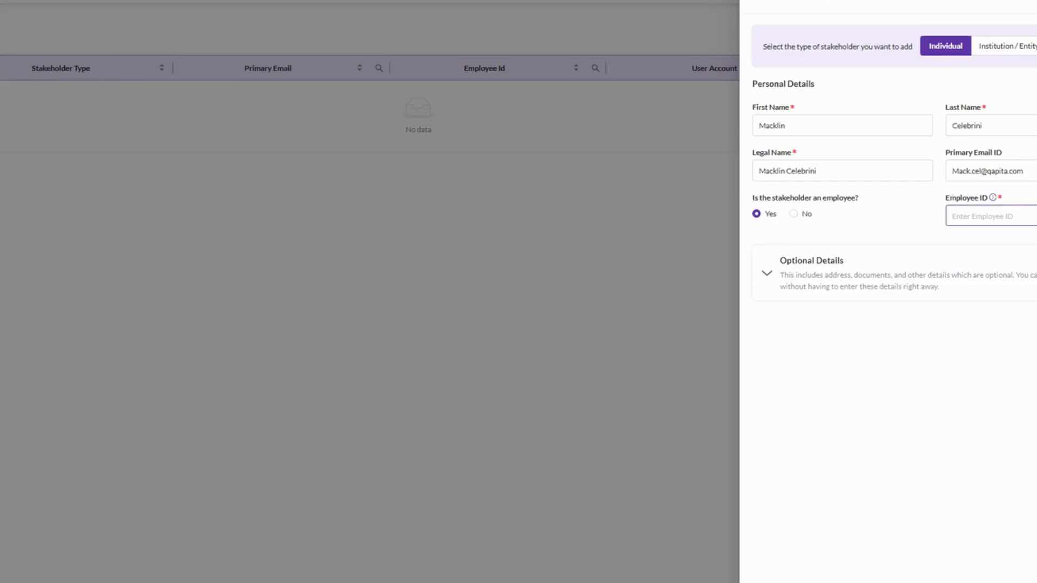
pyautogui.click(793, 215)
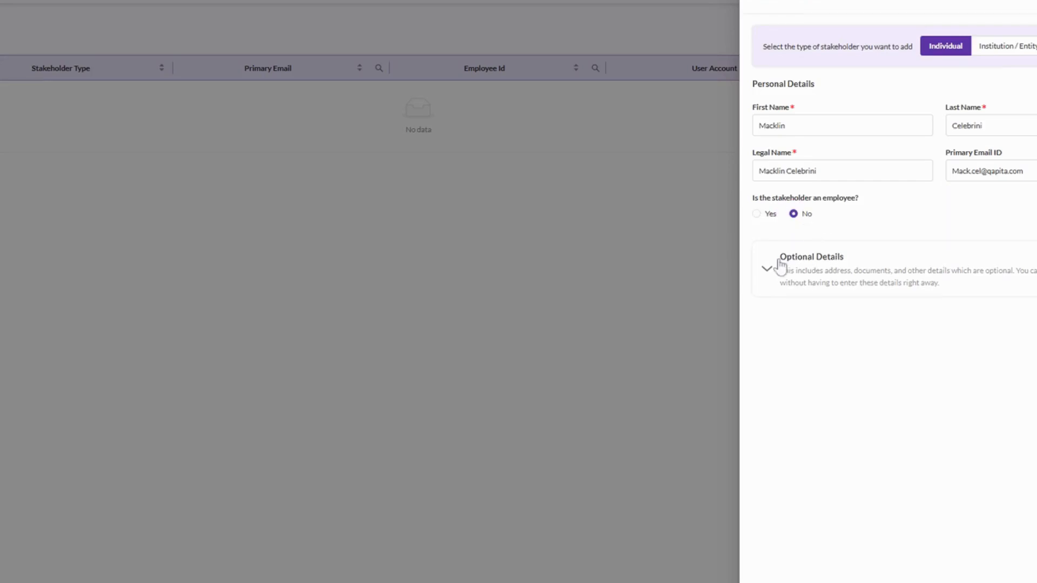
pyautogui.click(768, 271)
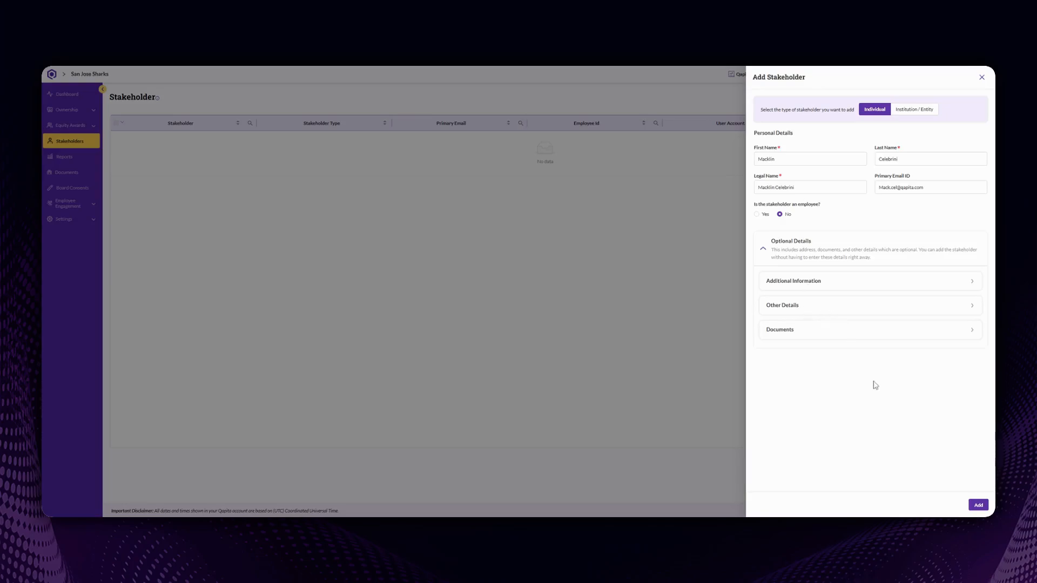
pyautogui.click(978, 505)
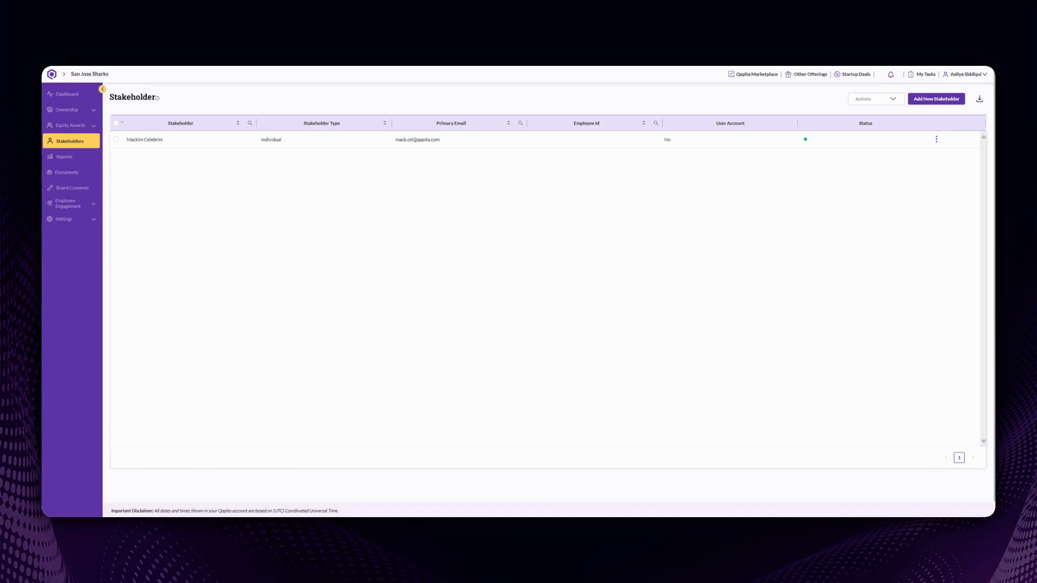
# Step: From Ownership > Security Classes, start adding a new share class
pyautogui.click(66, 112)
pyautogui.click(67, 174)
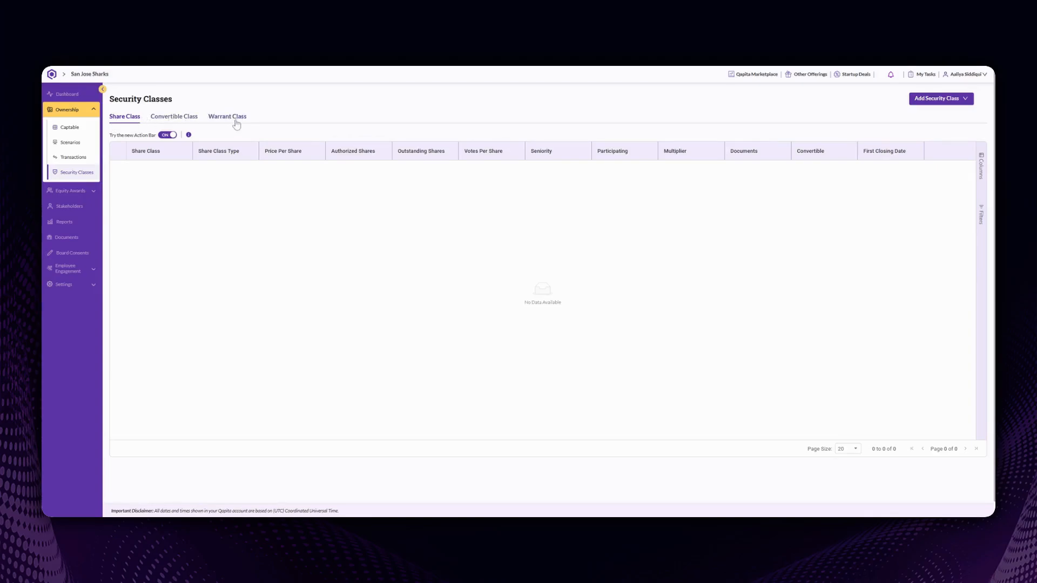
pyautogui.click(932, 99)
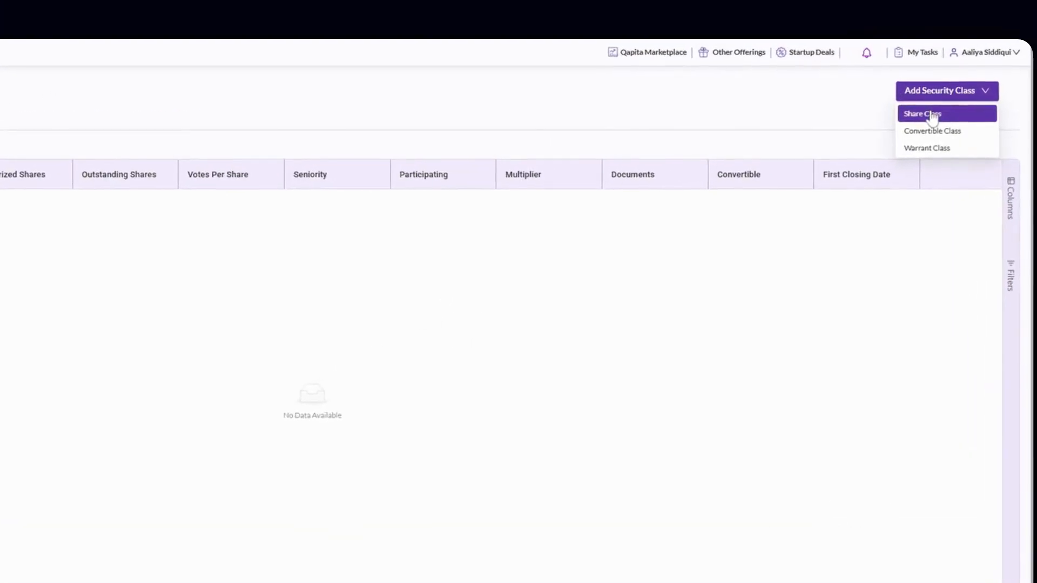
pyautogui.click(933, 114)
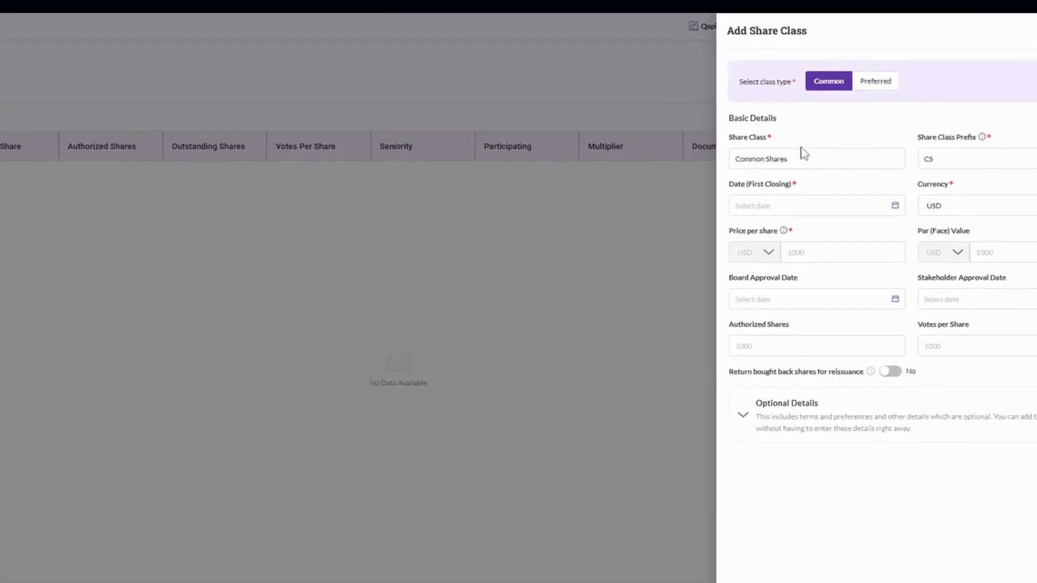
# Step: Name the share class Common Stock with first closing date 2023-08-01
pyautogui.click(804, 158)
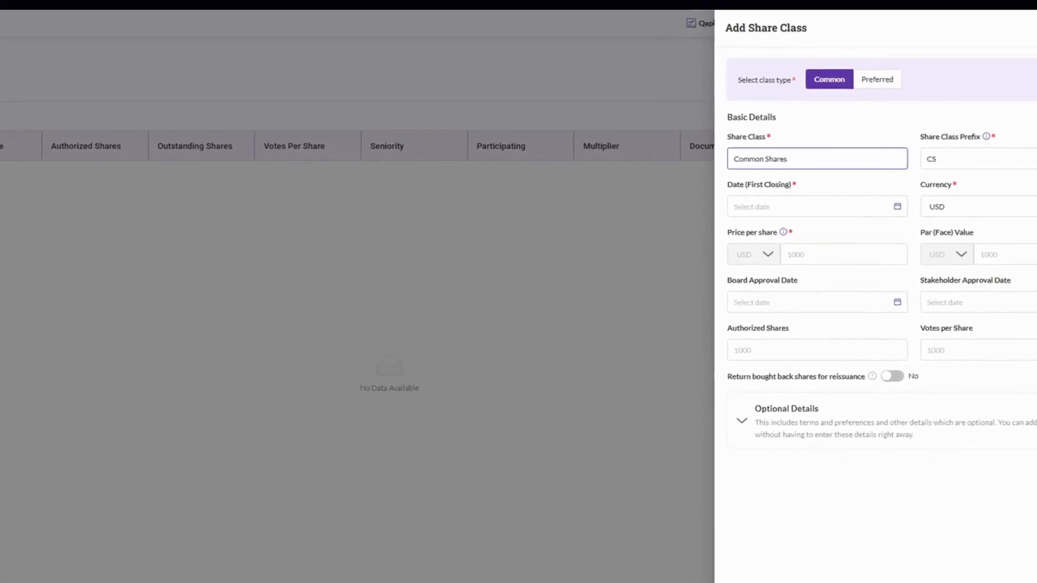
pyautogui.press('BackSpace')
pyautogui.press('BackSpace')
pyautogui.press('BackSpace')
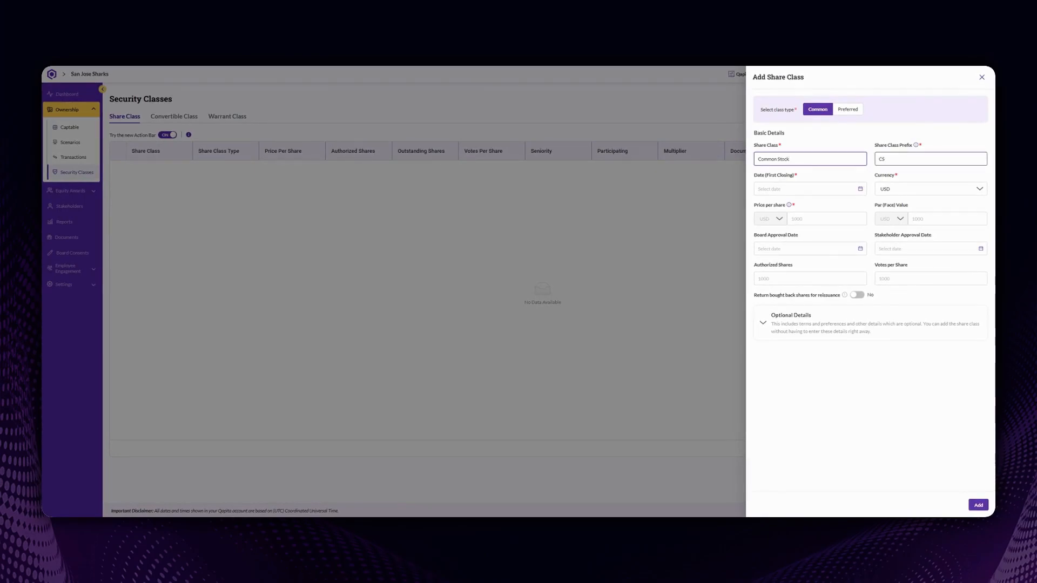
pyautogui.click(788, 189)
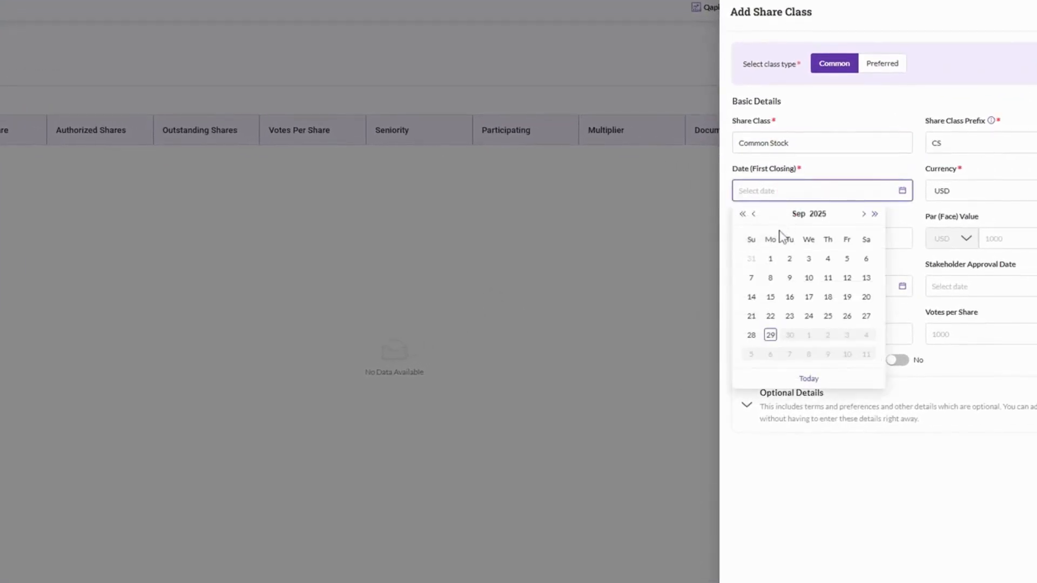
pyautogui.click(819, 215)
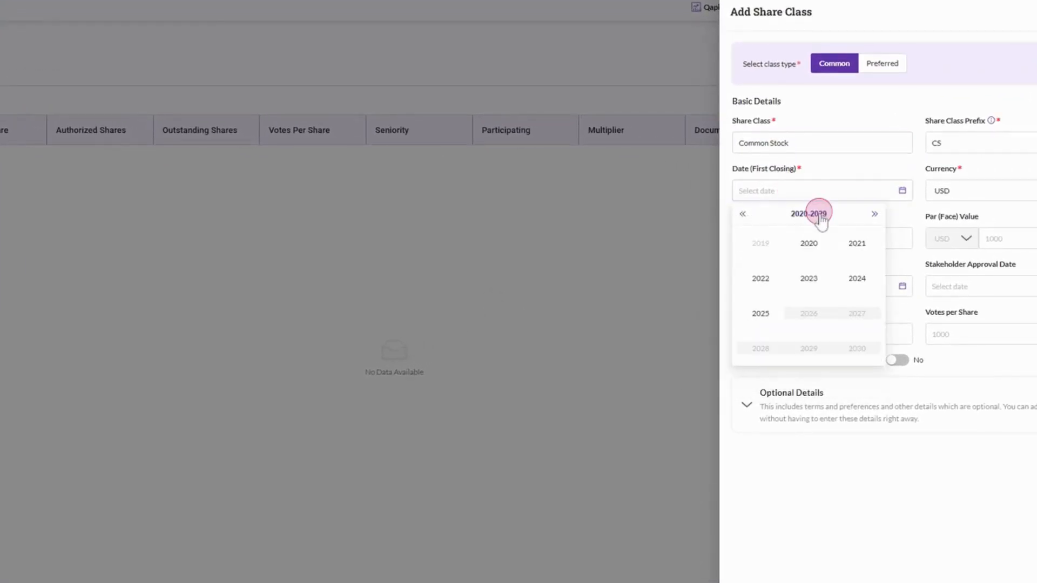
pyautogui.click(807, 281)
pyautogui.click(807, 318)
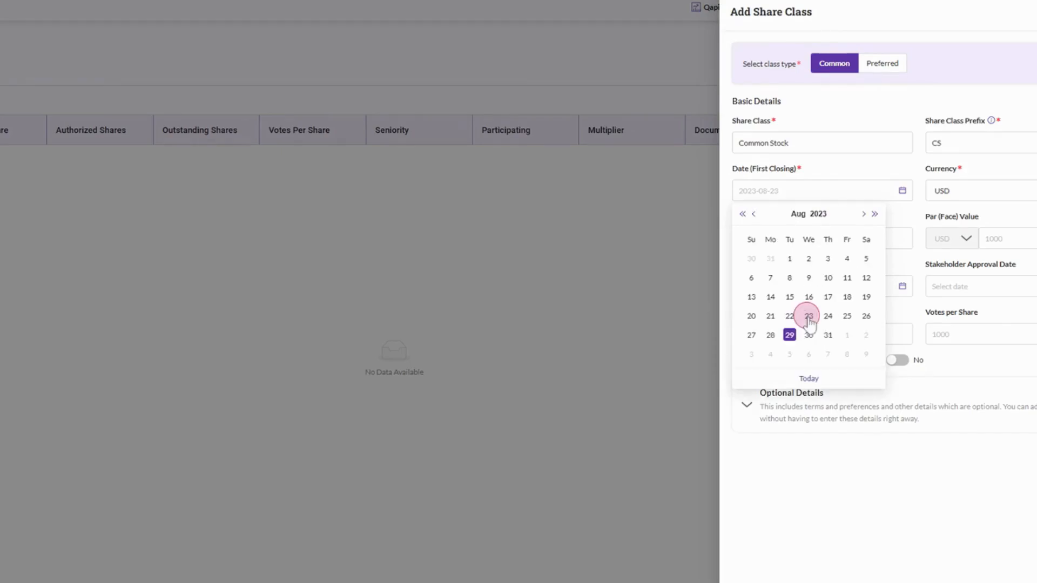
pyautogui.click(791, 263)
pyautogui.click(972, 196)
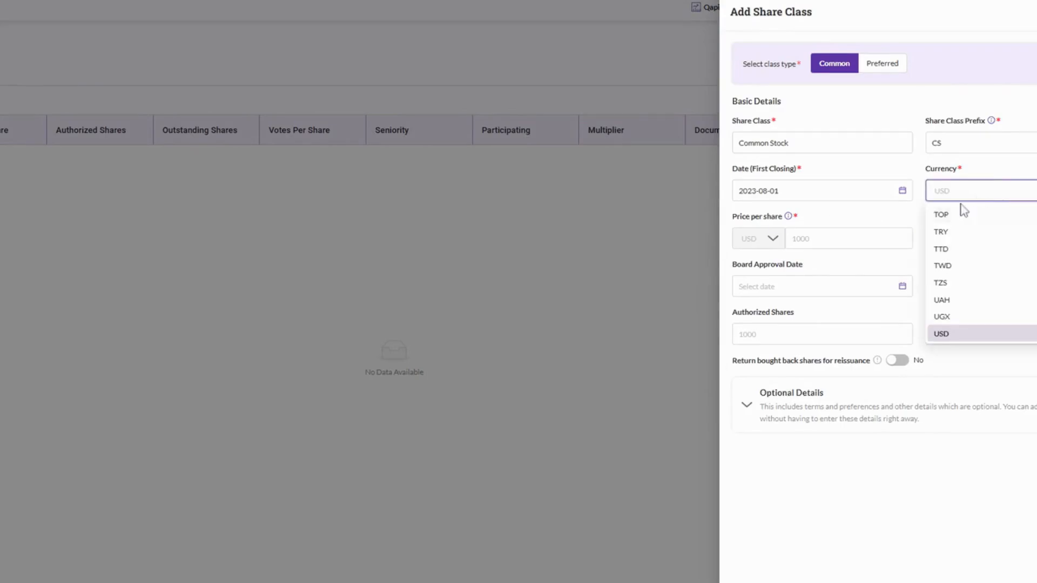
# Step: Keep USD and set price per share 0.01 and par value 0.0001
pyautogui.click(850, 239)
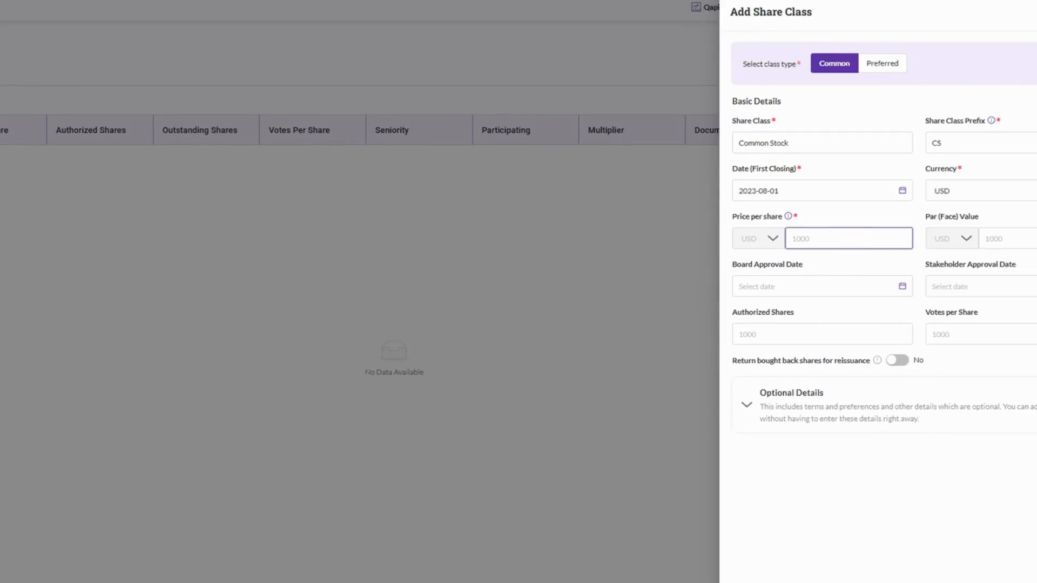
pyautogui.write('0.010.01')
pyautogui.press('Tab')
pyautogui.write('0.0001')
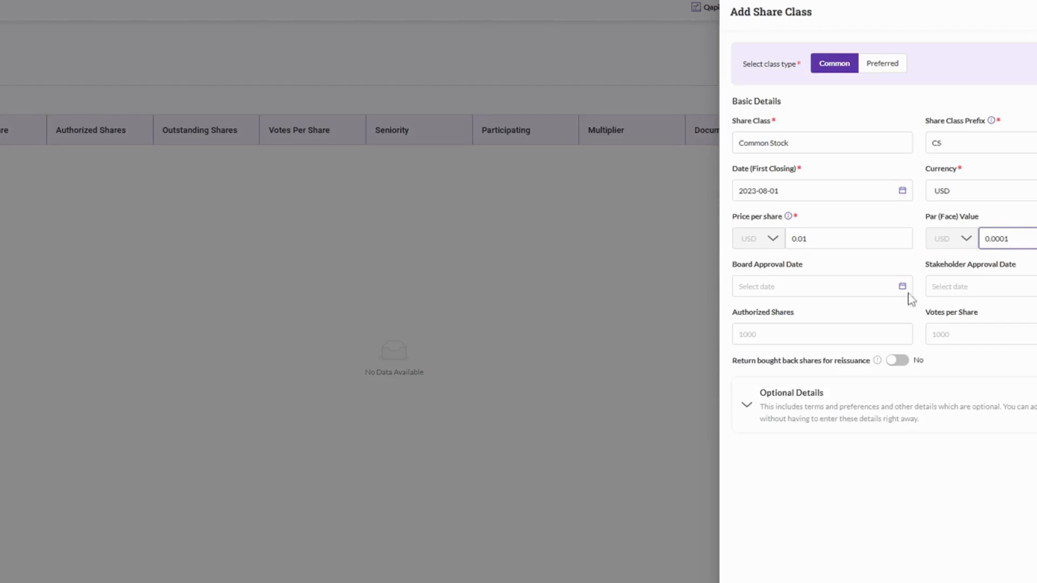
# Step: Set board approval date 2023-05-01 and 1,000,000 authorized shares
pyautogui.click(852, 280)
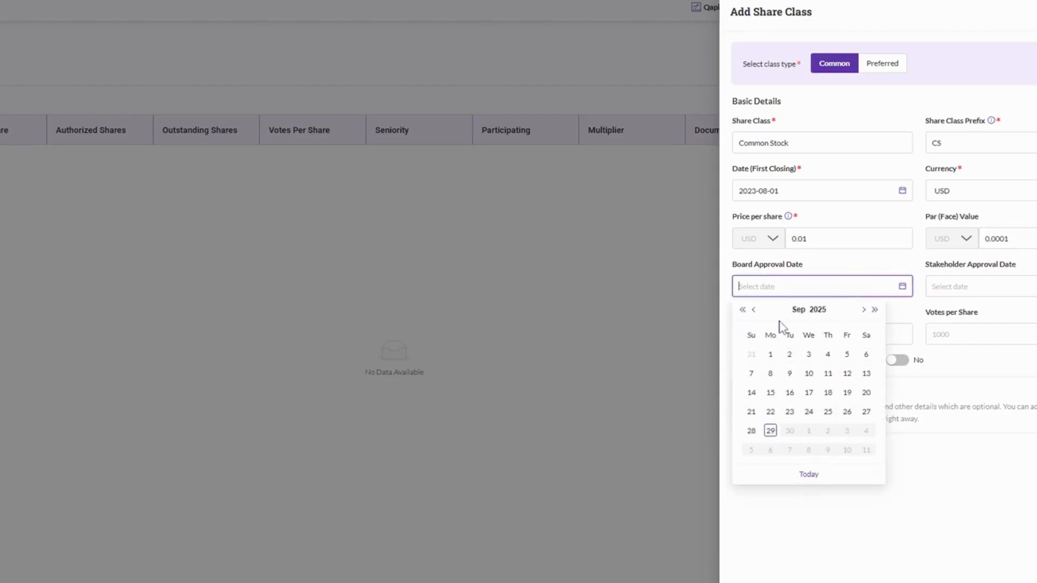
pyautogui.click(817, 310)
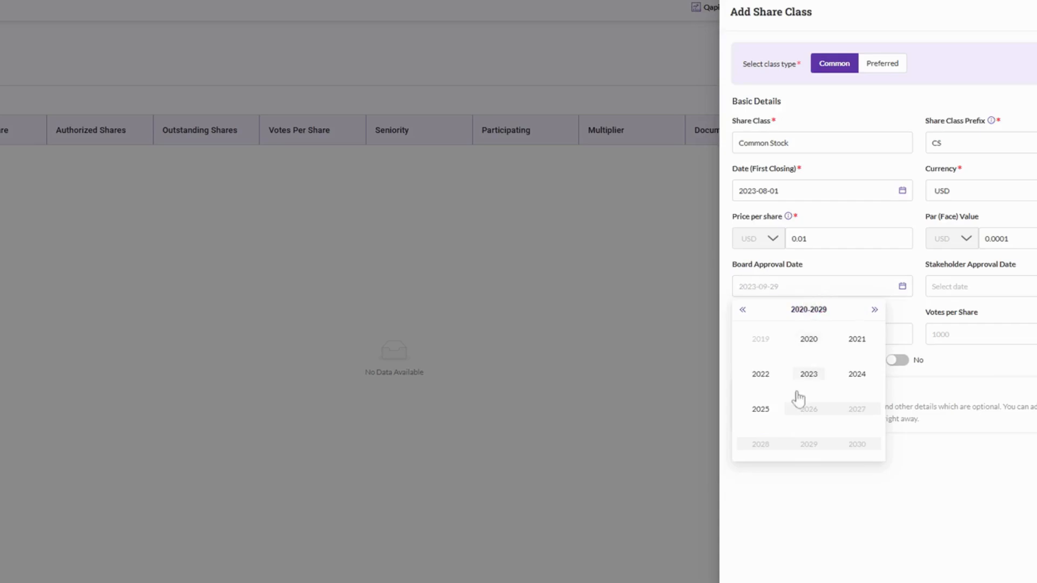
pyautogui.click(809, 374)
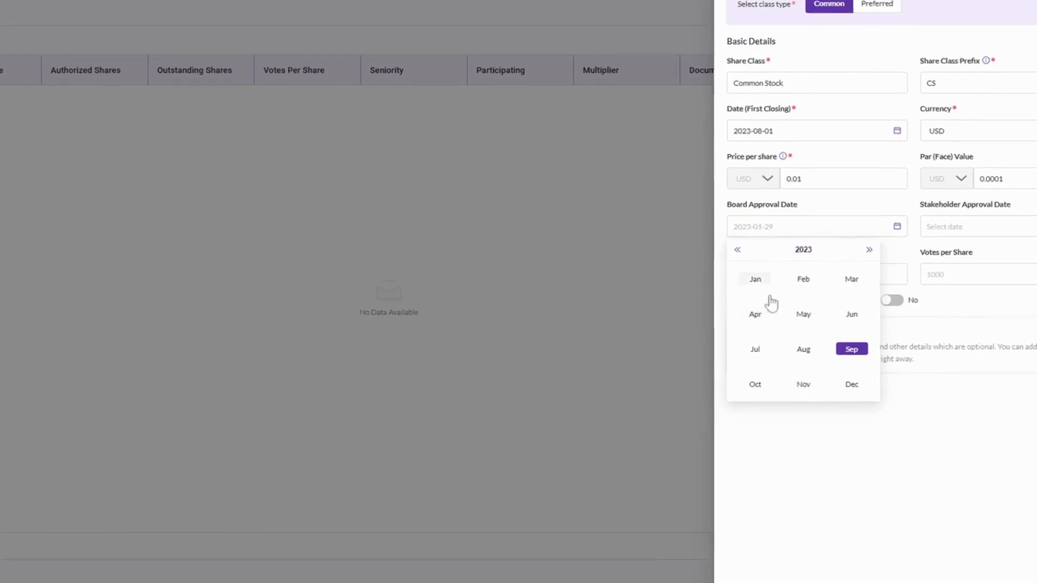
pyautogui.click(804, 315)
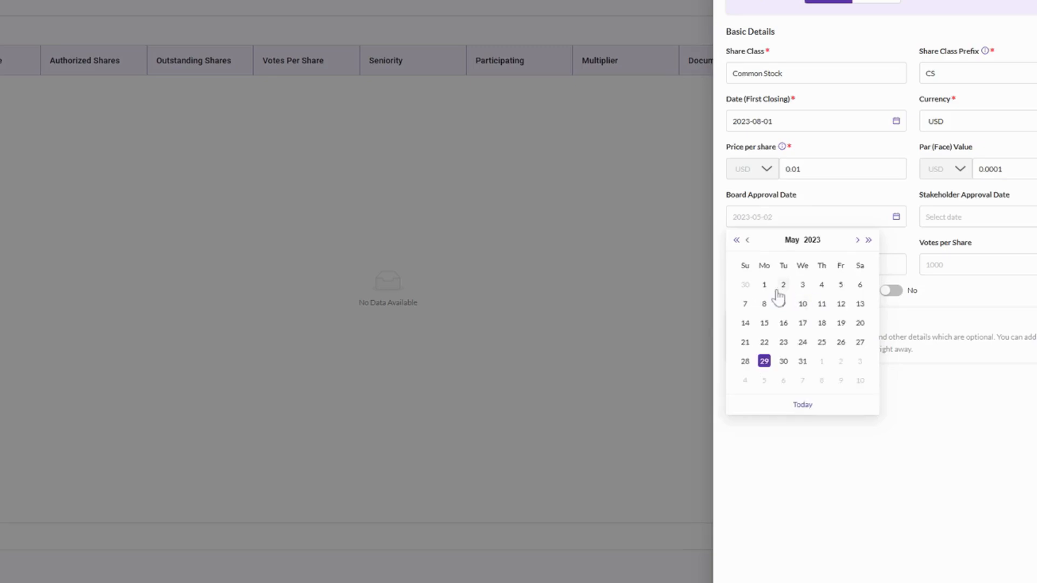
pyautogui.click(764, 285)
pyautogui.click(793, 257)
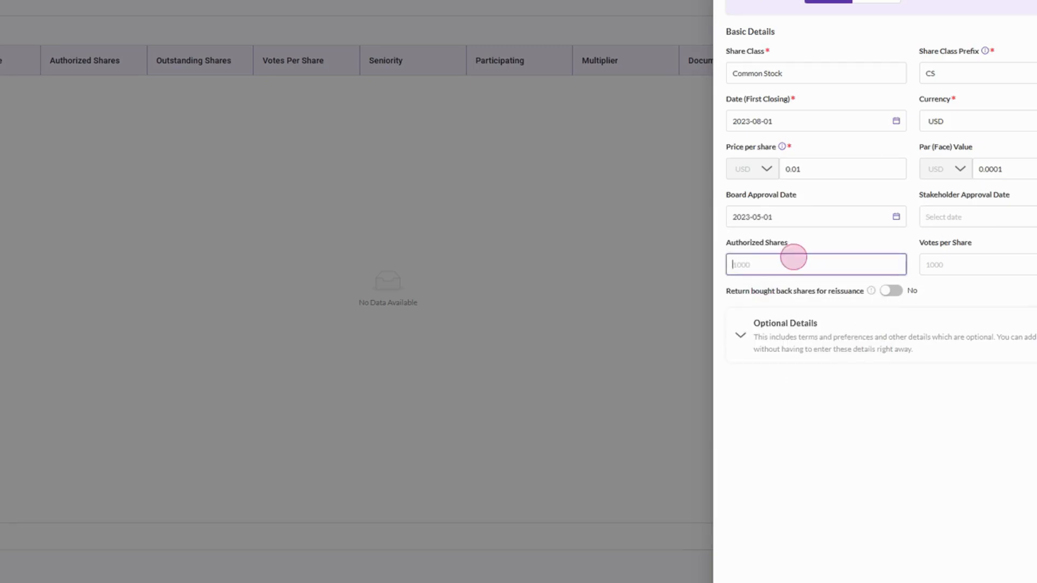
pyautogui.write('1000000')
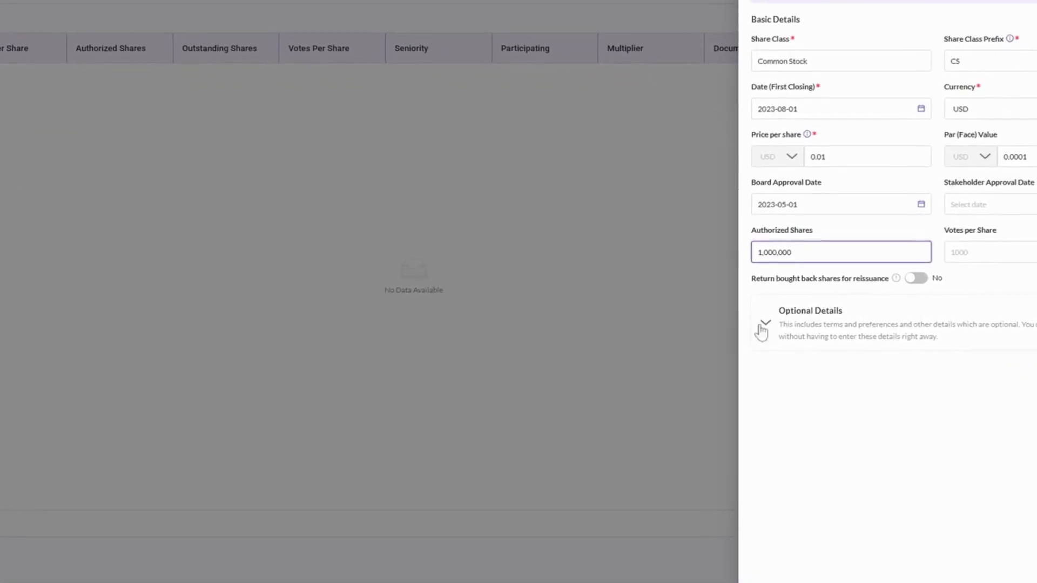
# Step: Create the Common Stock class and dismiss the confirmation message
pyautogui.click(762, 323)
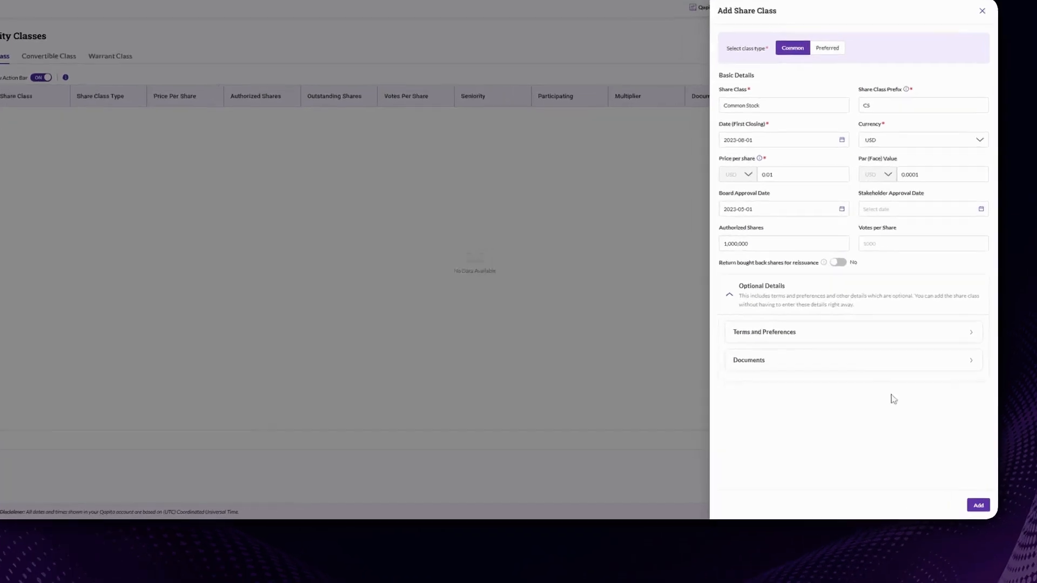
pyautogui.click(978, 507)
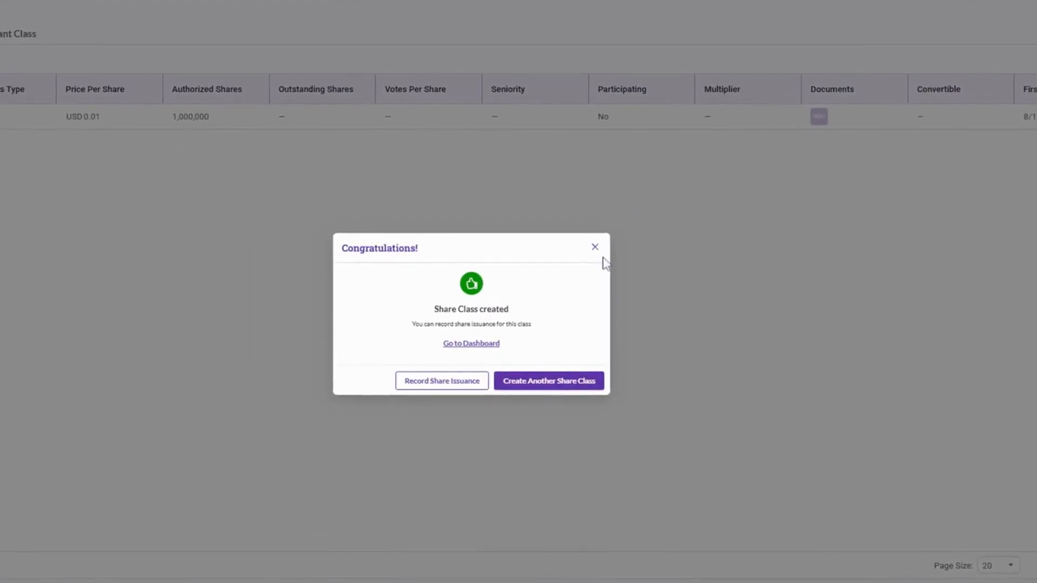
pyautogui.click(595, 247)
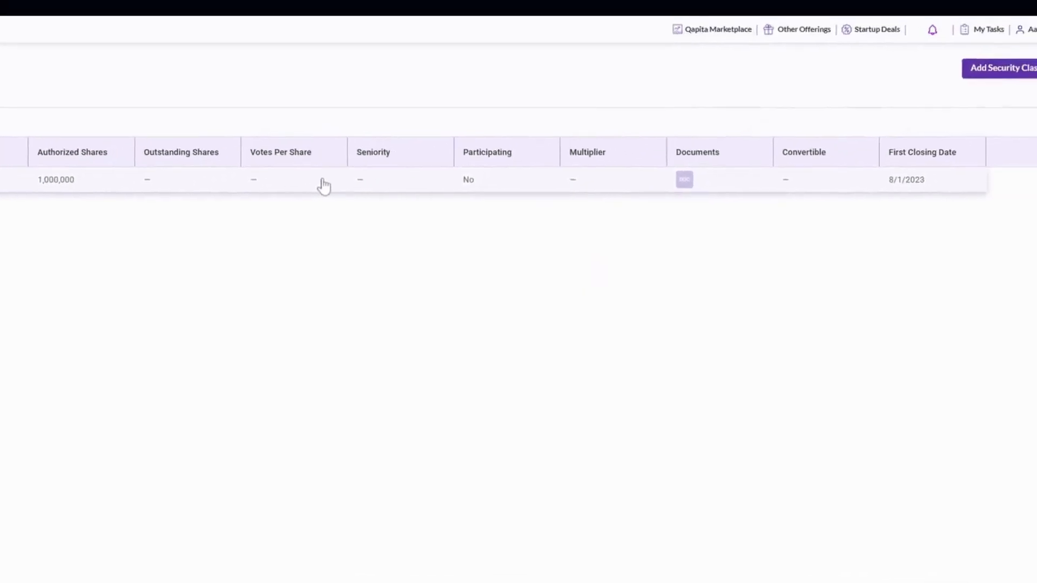
pyautogui.click(1004, 74)
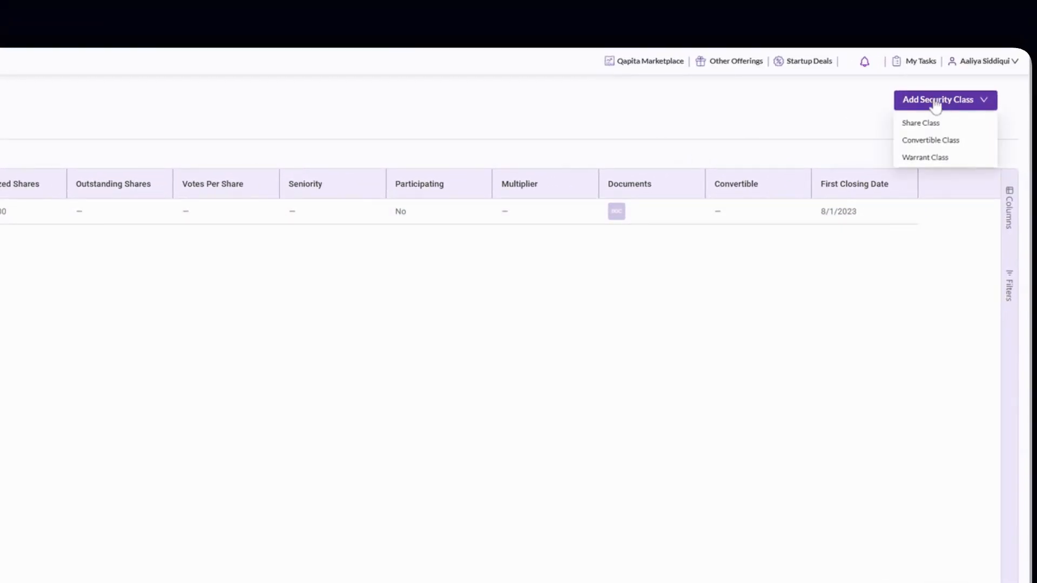
# Step: Start a Custom convertible class Convertible A linked to the (Future Round) share class
pyautogui.click(925, 142)
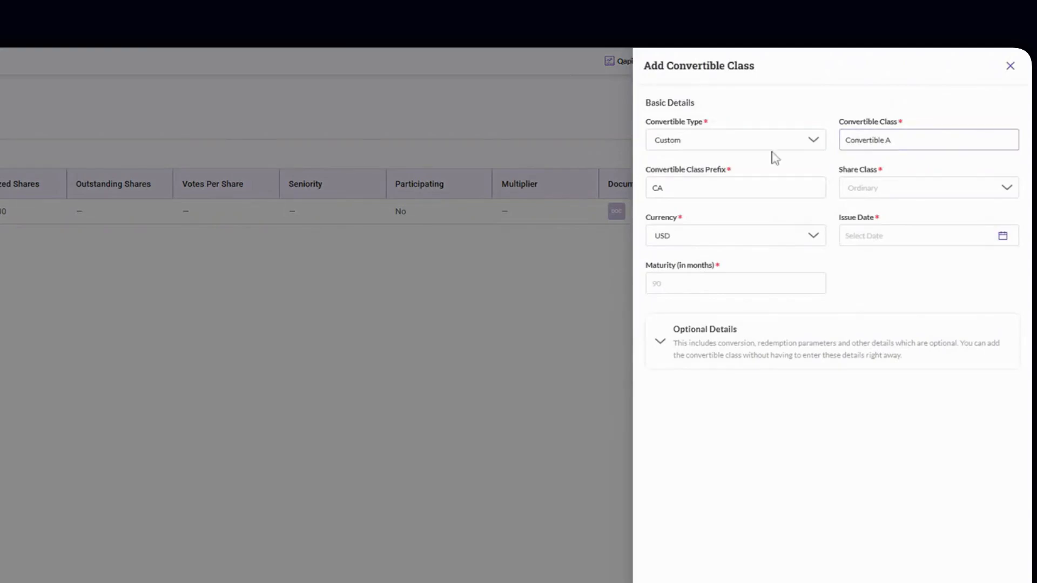
pyautogui.click(723, 146)
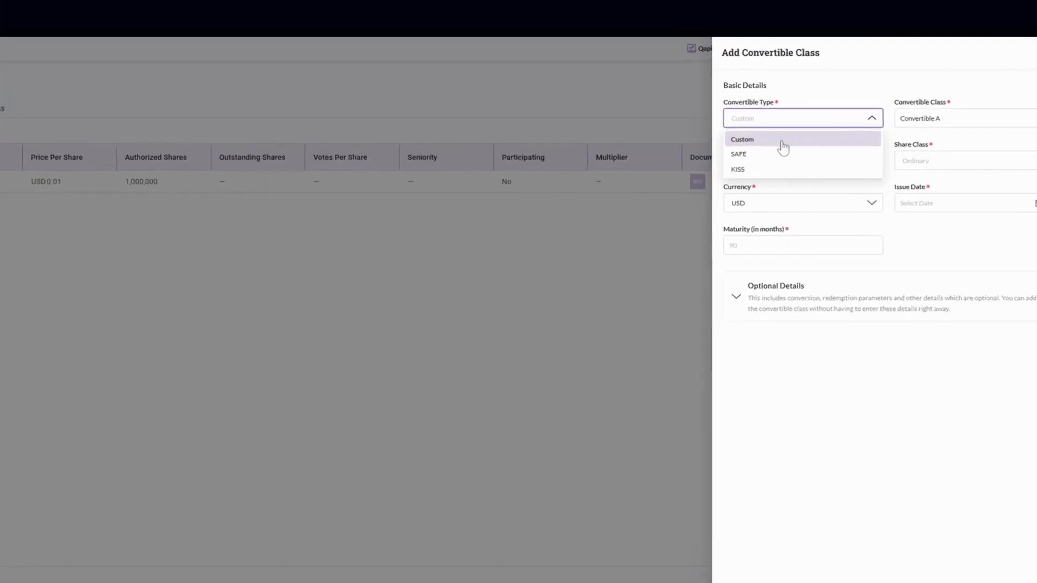
pyautogui.click(828, 138)
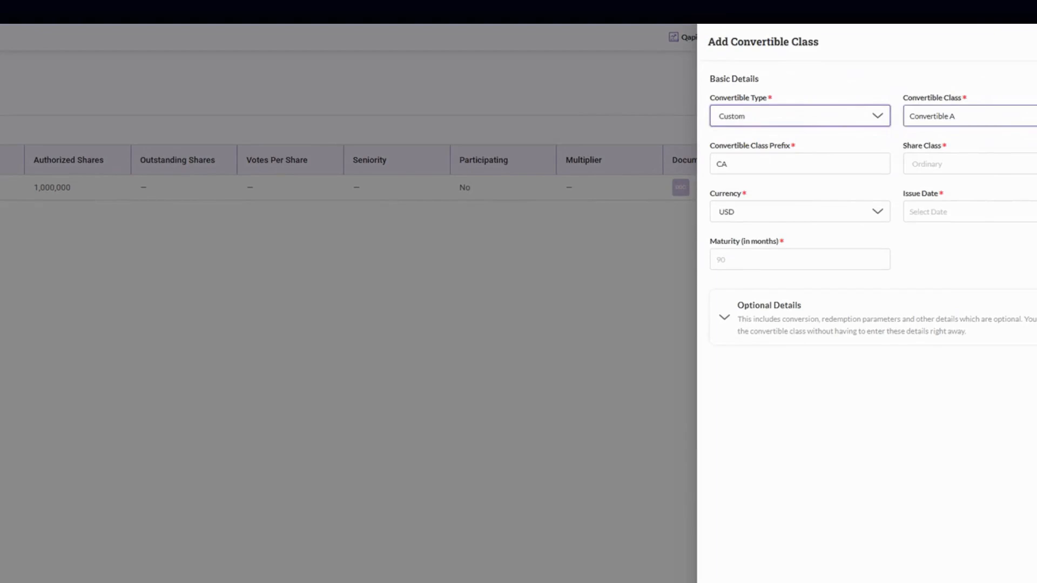
pyautogui.click(976, 114)
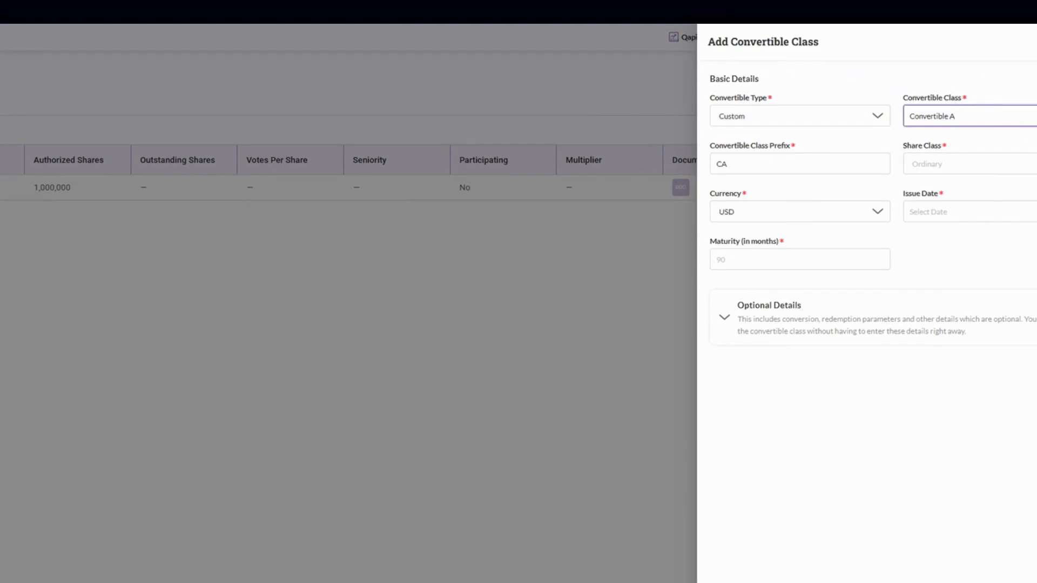
pyautogui.press('Tab')
pyautogui.click(970, 166)
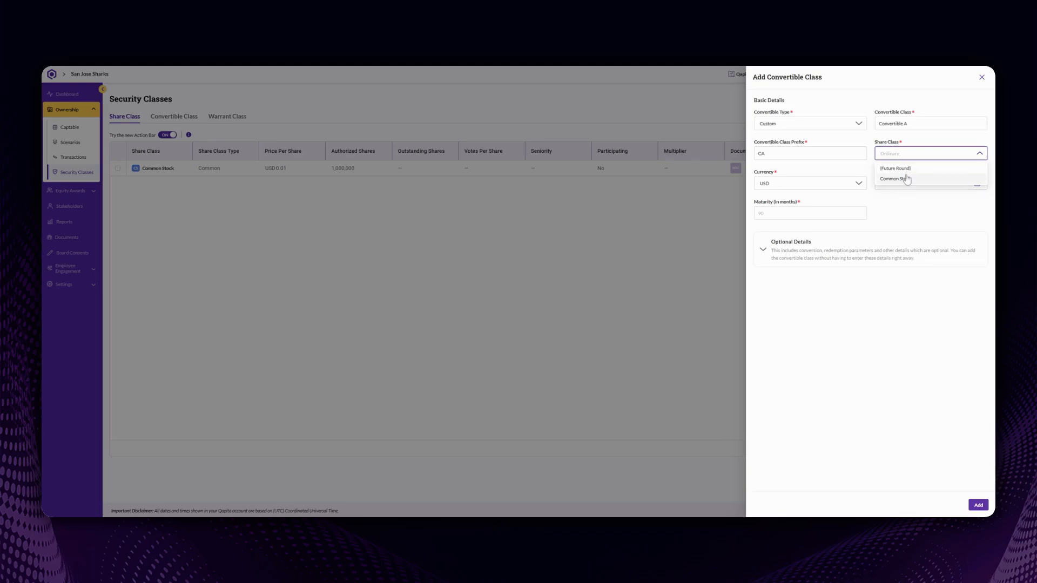
pyautogui.click(908, 168)
# Step: Set USD currency, issue date 01-Apr-24 and 480-month maturity, showing optional details
pyautogui.click(787, 186)
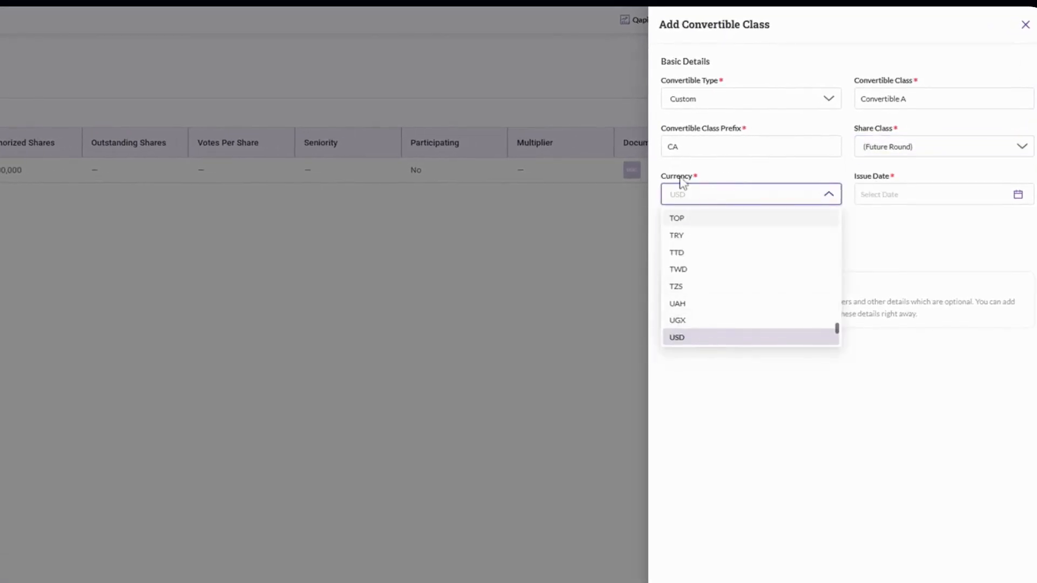
pyautogui.click(886, 196)
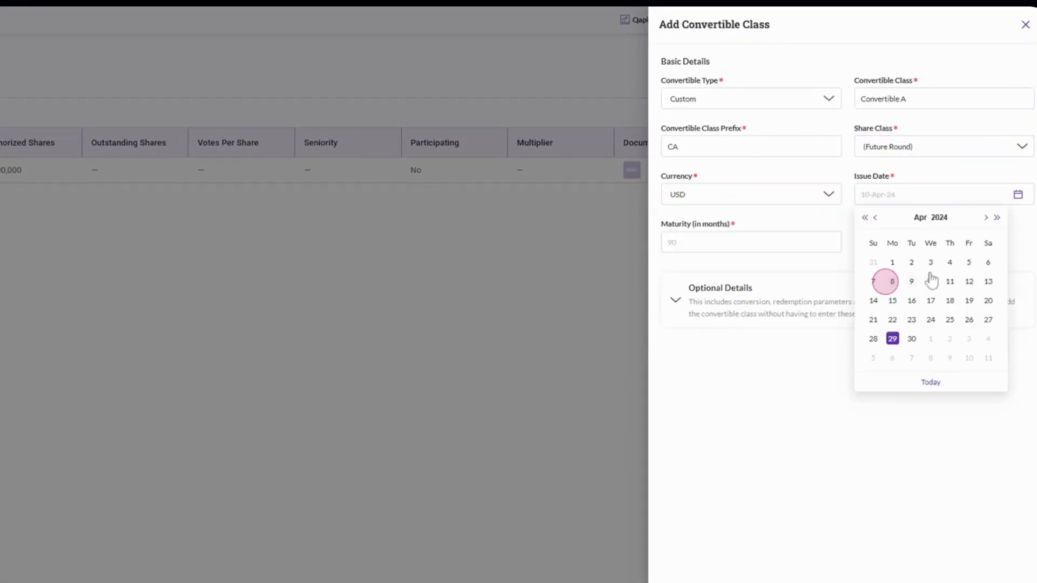
pyautogui.click(893, 264)
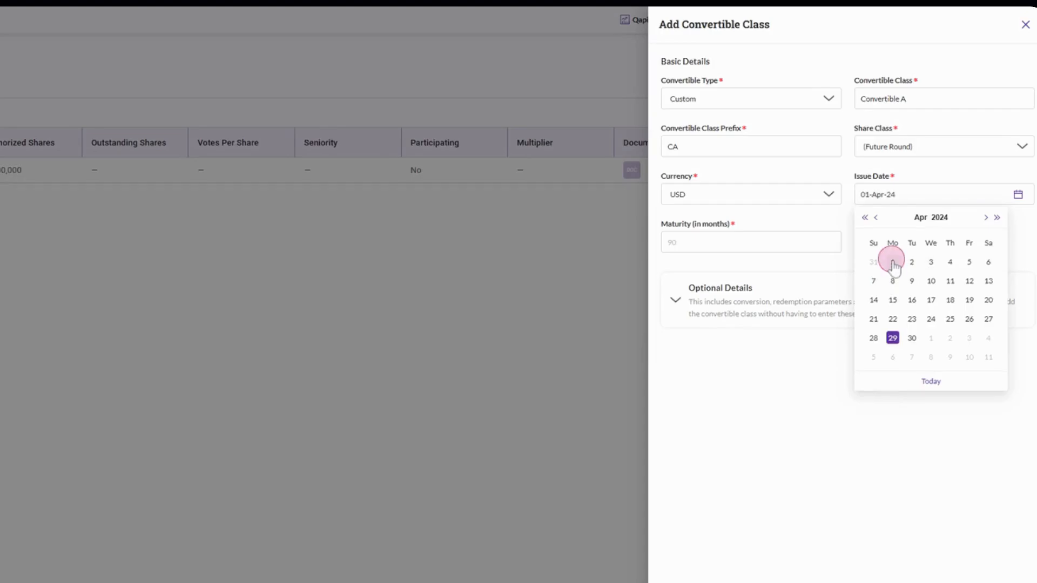
pyautogui.click(811, 241)
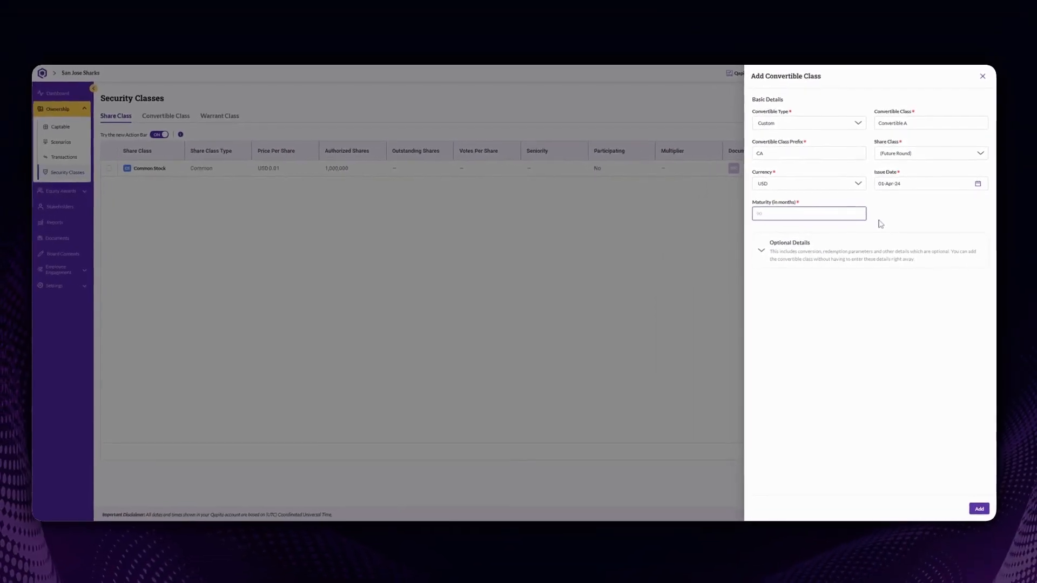
pyautogui.click(824, 257)
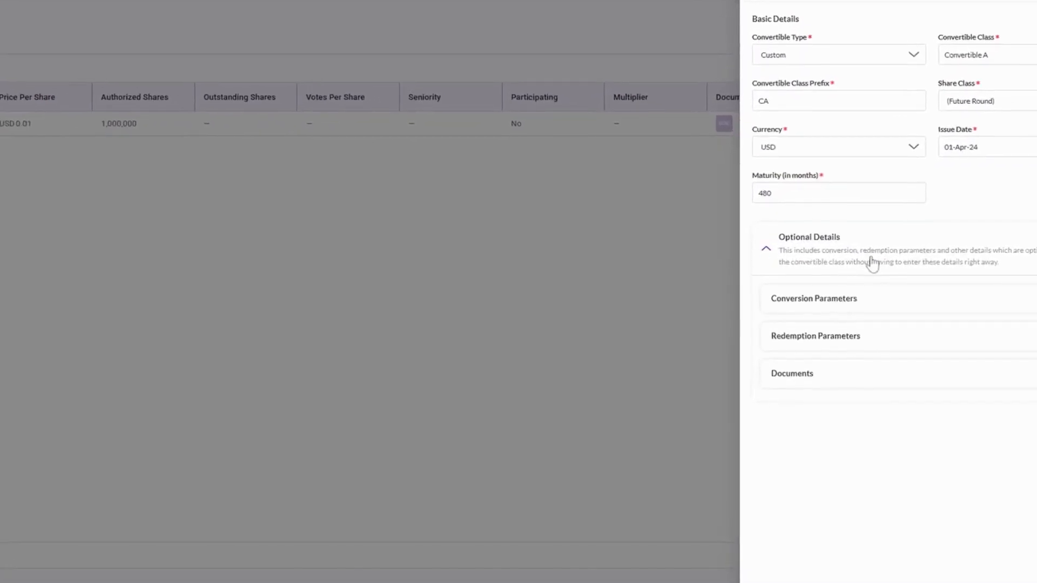
# Step: Save conversion parameters: 1,500,000 valuation cap, 20% discount, no interest rate
pyautogui.click(818, 309)
pyautogui.click(975, 96)
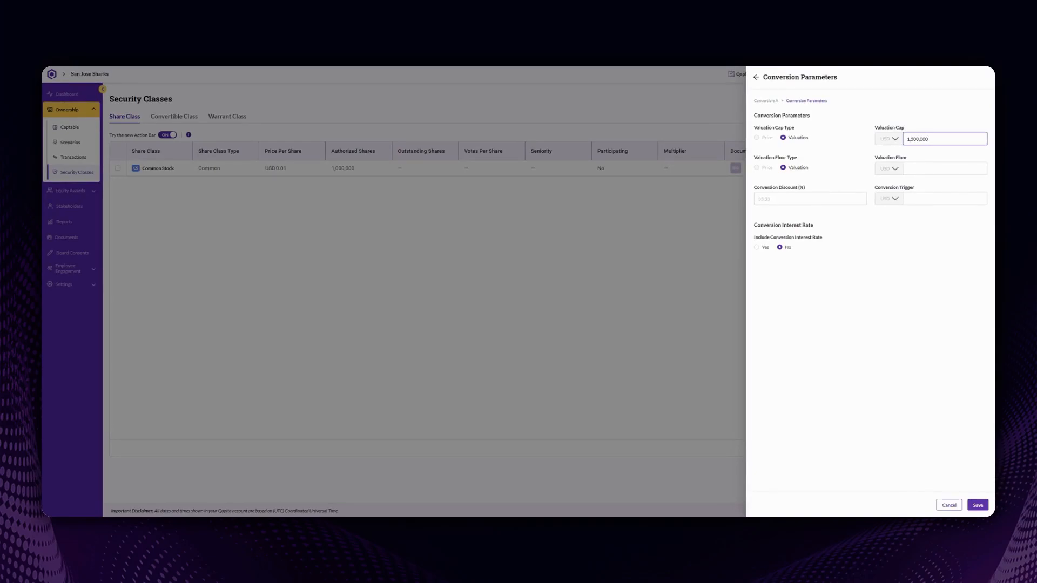
pyautogui.click(933, 169)
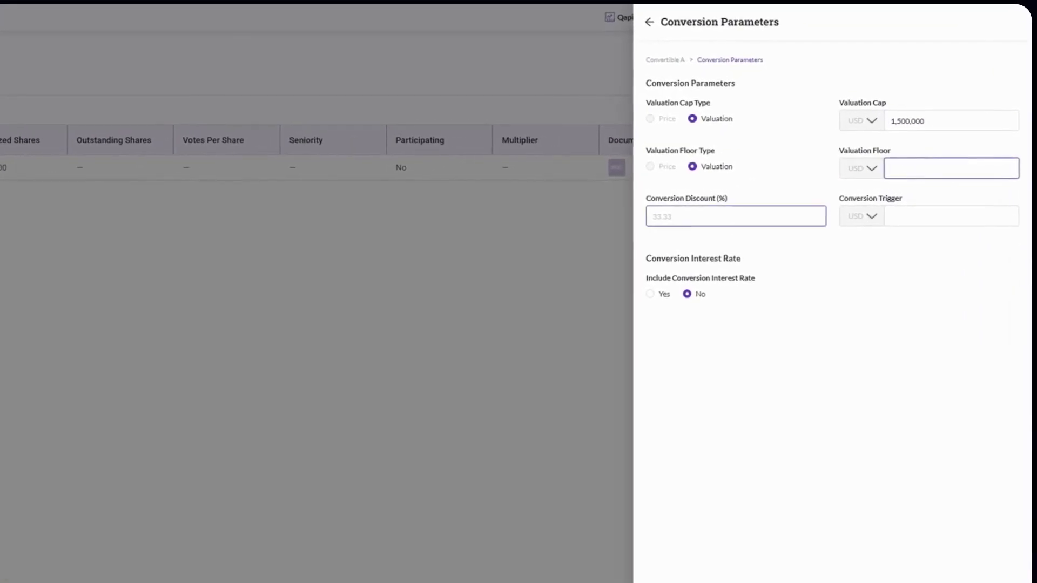
pyautogui.click(803, 197)
pyautogui.write('20')
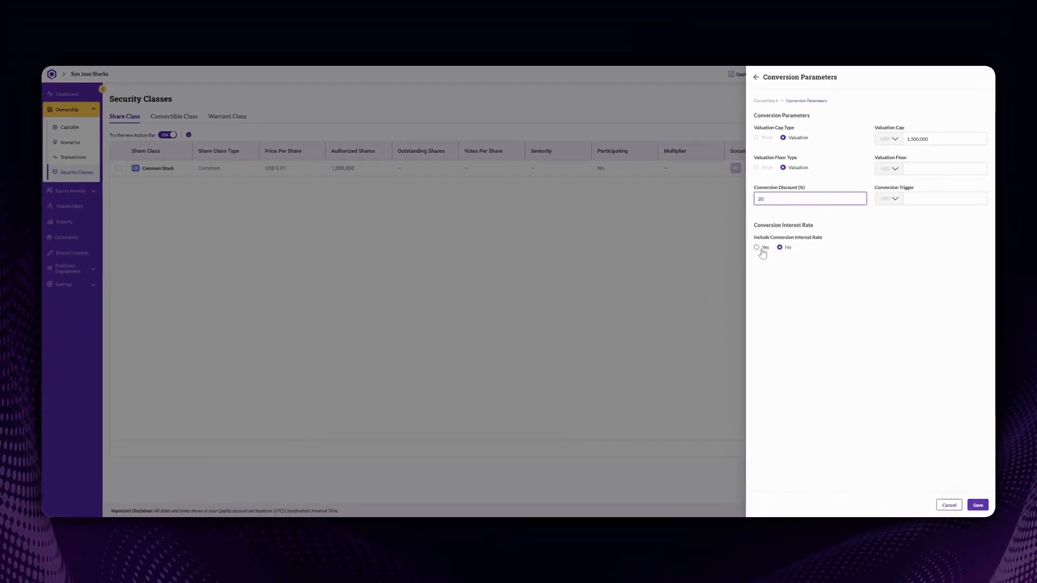
pyautogui.click(978, 505)
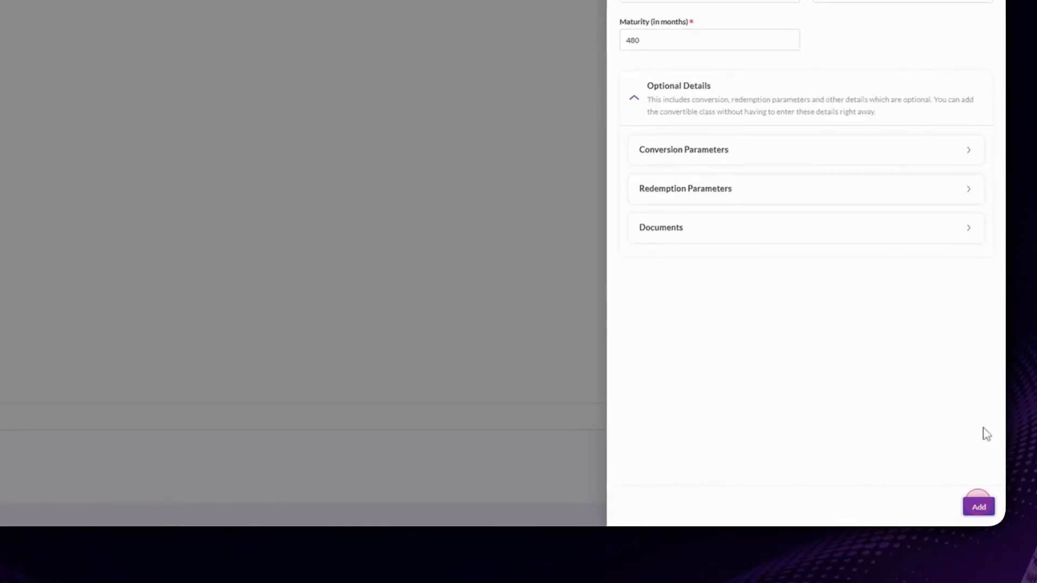
# Step: Save the redemption parameters, add Convertible A, and dismiss the confirmation
pyautogui.click(669, 191)
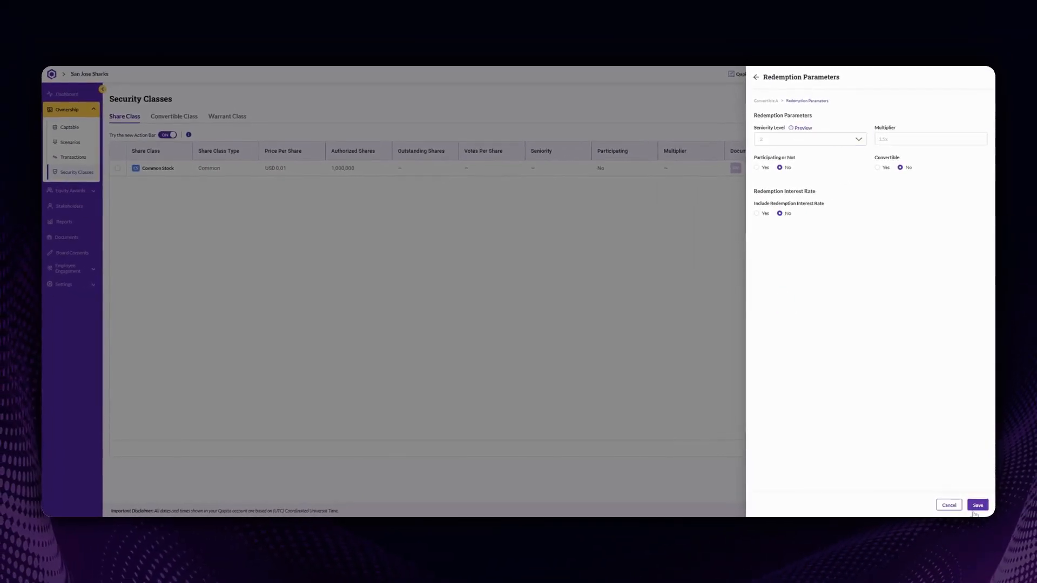
pyautogui.click(978, 505)
pyautogui.click(976, 503)
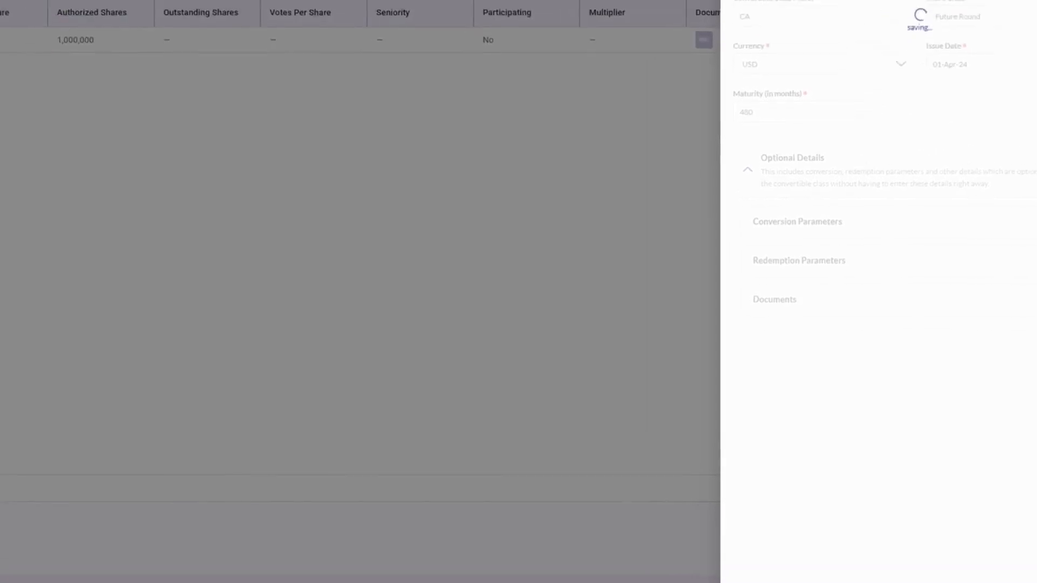
pyautogui.click(595, 250)
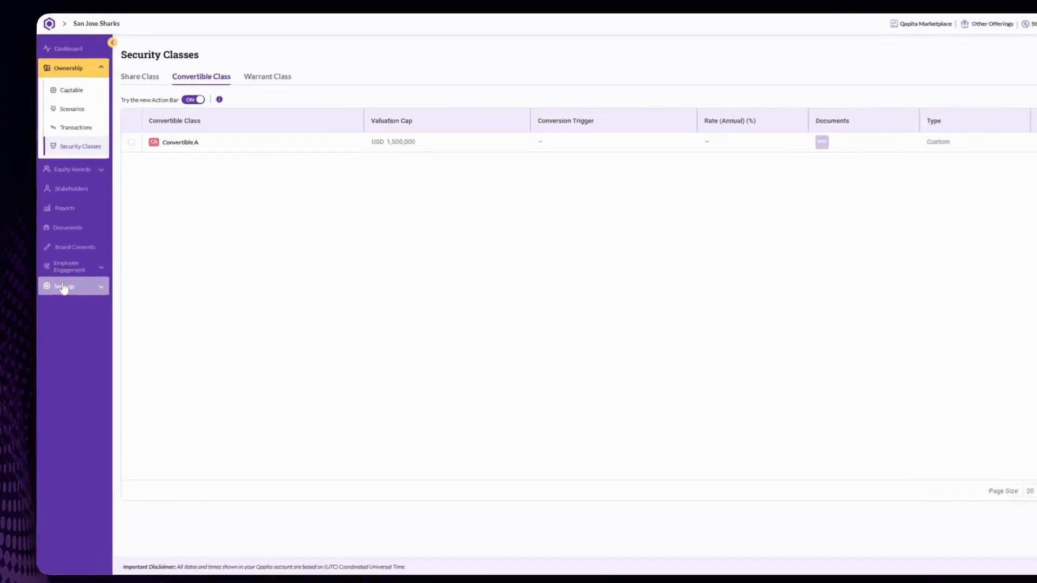
# Step: Go to Settings' empty Templates page and start a new template
pyautogui.click(64, 287)
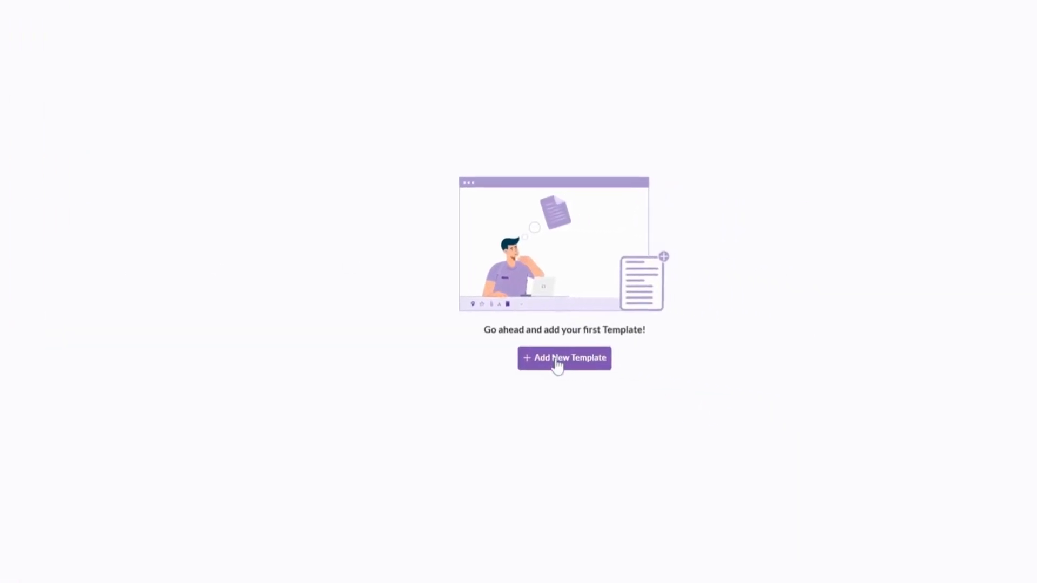
pyautogui.click(543, 363)
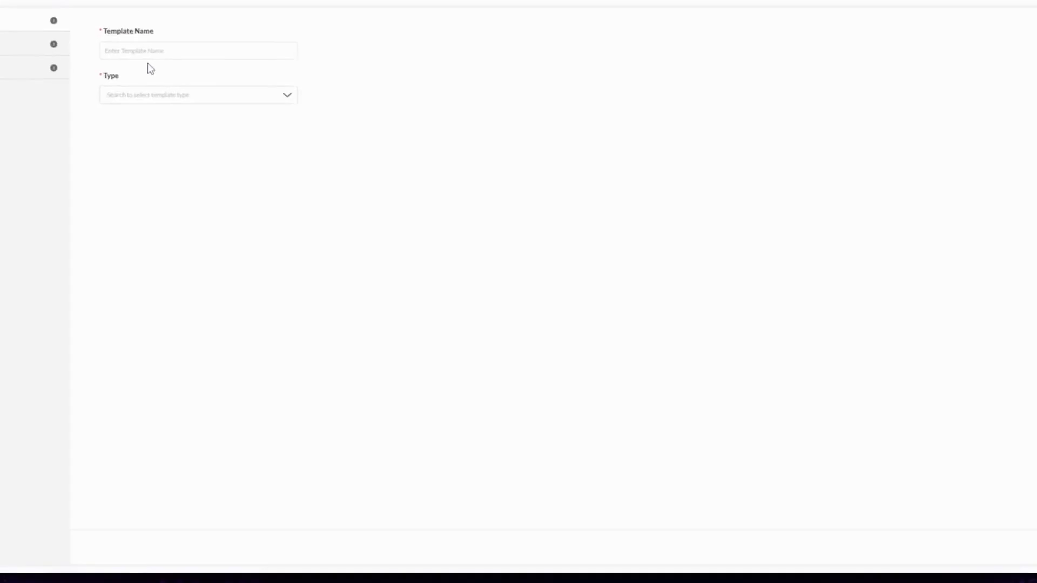
# Step: Name the new template 'Share Certificate' and set its type to Other Templates > Share Certificate
pyautogui.click(161, 52)
pyautogui.write('Share Certificate')
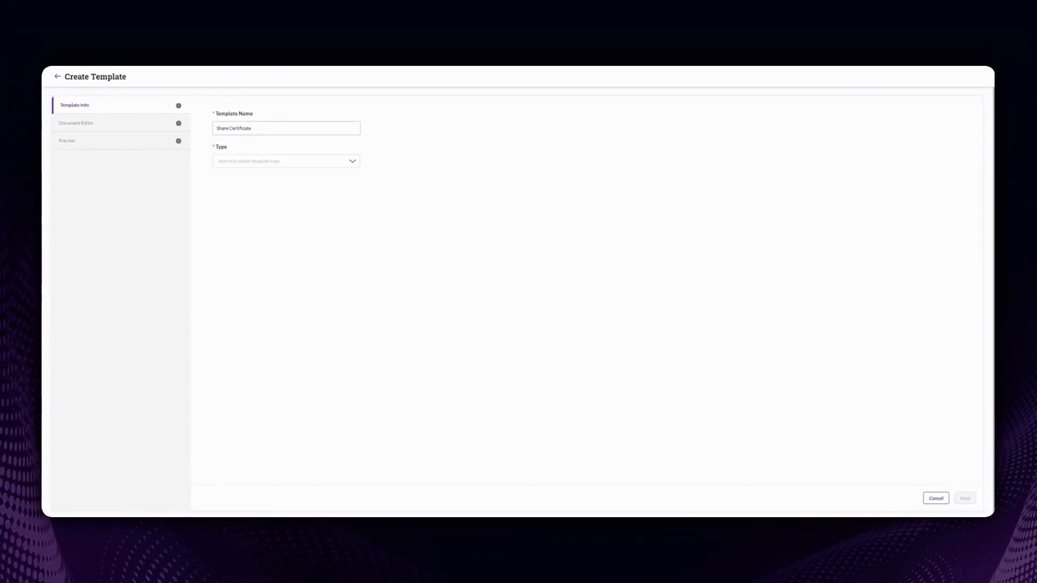
pyautogui.click(259, 162)
pyautogui.scroll(-3, 238, 227)
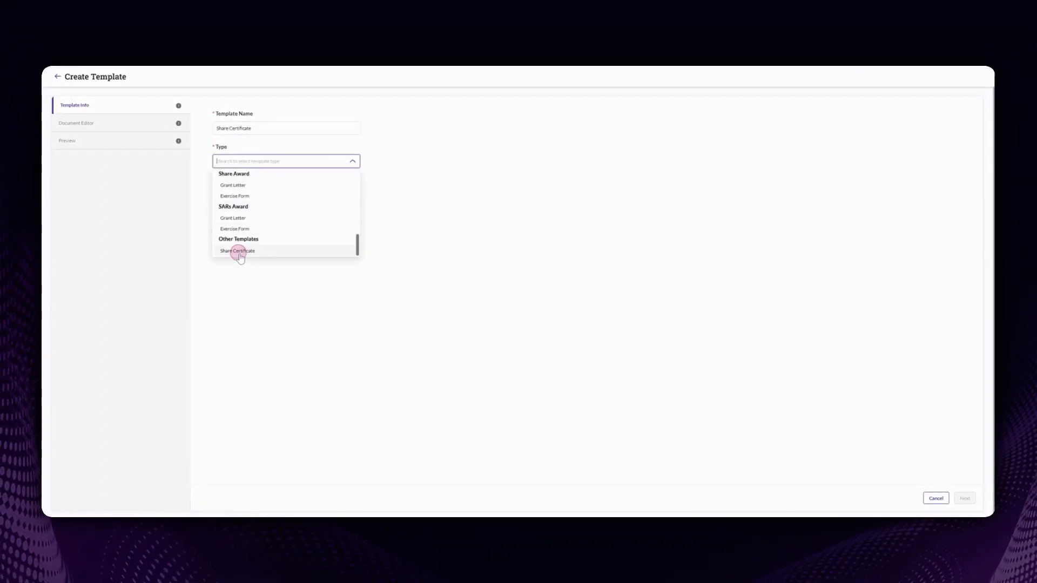
pyautogui.click(238, 250)
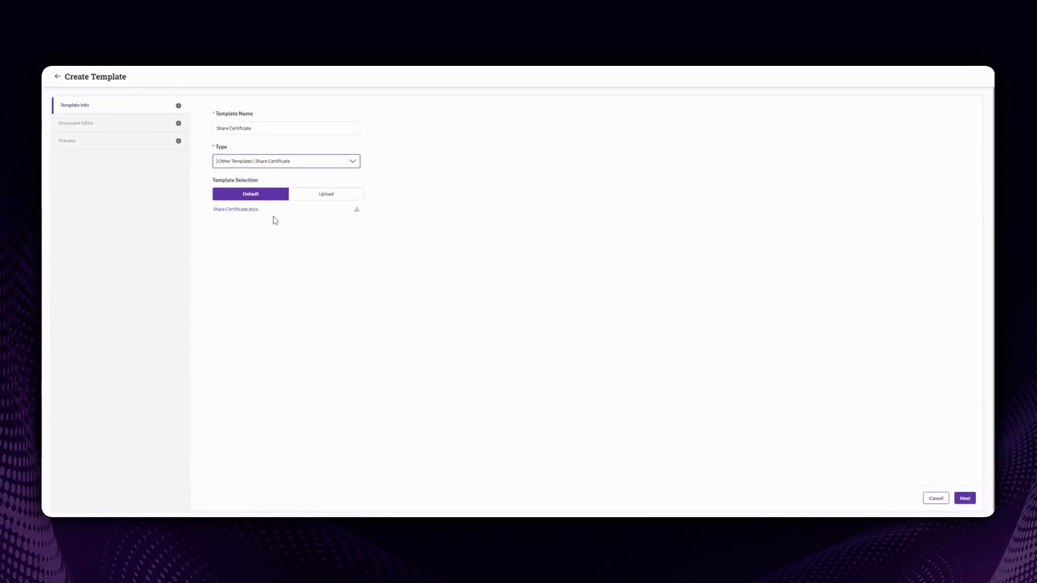
# Step: Upload US Sample Share Certificate.docx as the template file and continue to the document editor
pyautogui.click(308, 198)
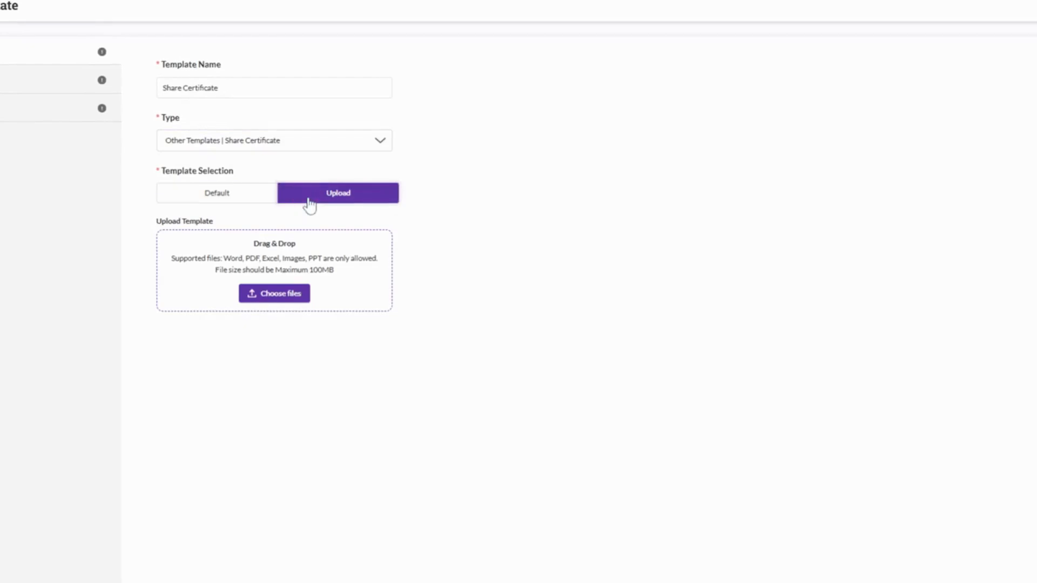
pyautogui.click(287, 296)
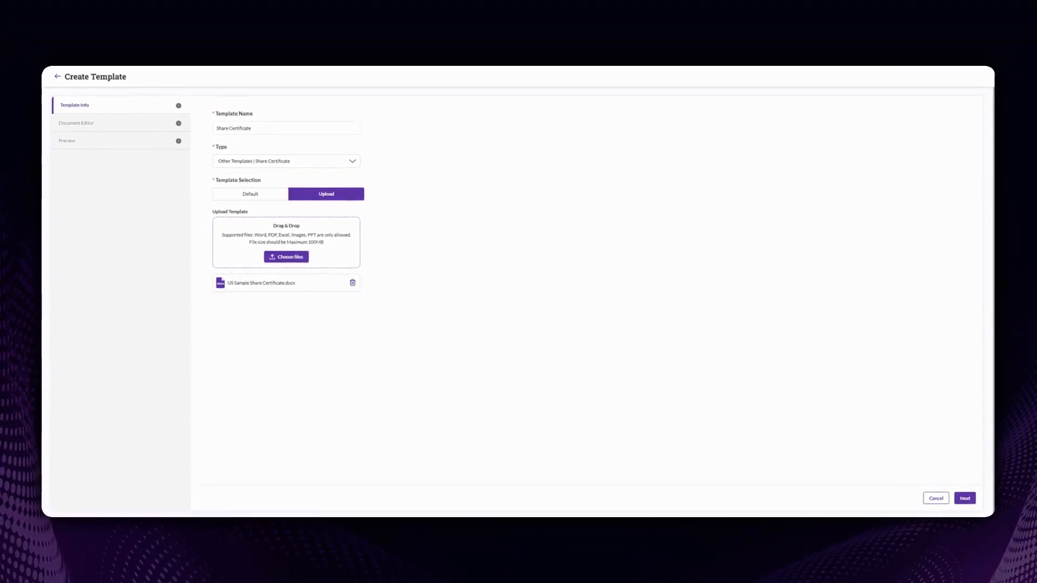
pyautogui.click(967, 498)
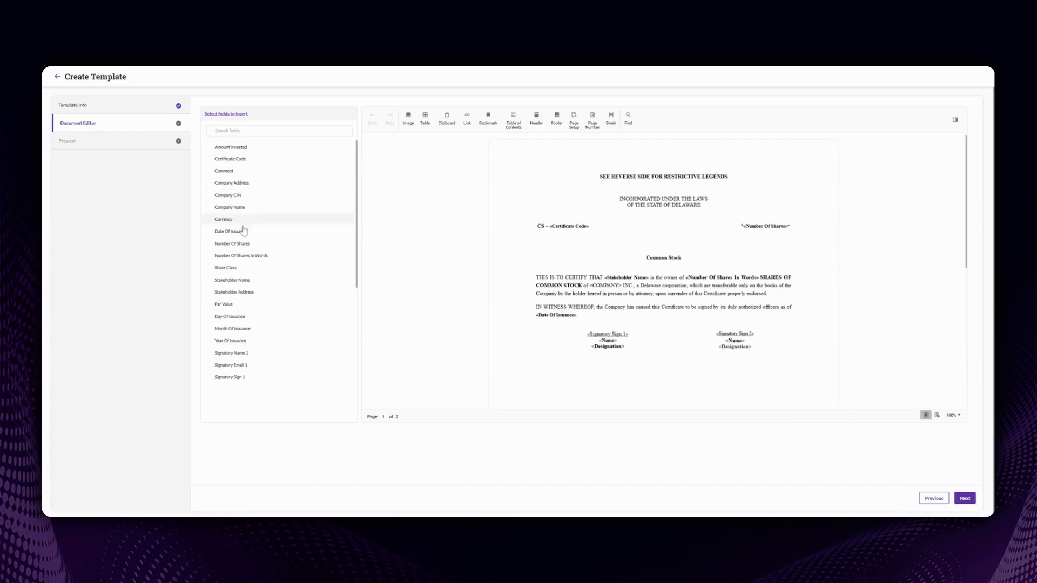
# Step: Insert a centred Company Name field above Common Stock, then validate the certificate to reach the preview
pyautogui.scroll(-5, 250, 222)
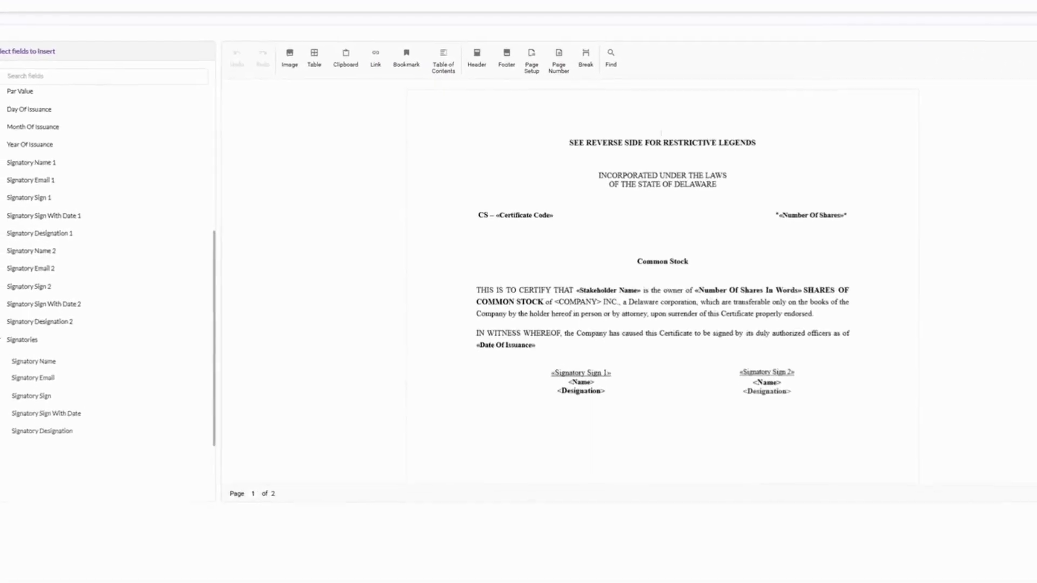
pyautogui.click(663, 251)
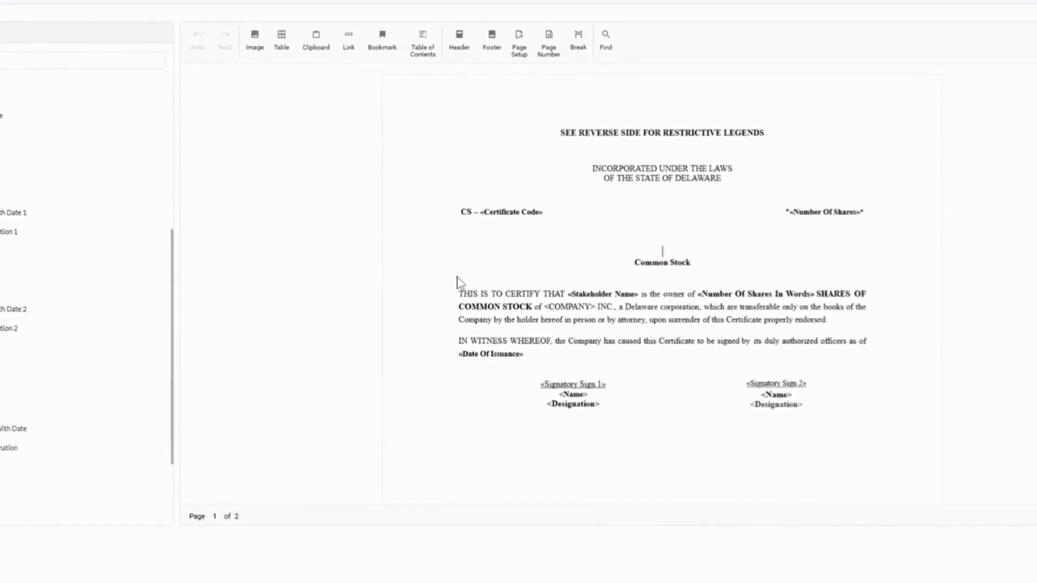
pyautogui.scroll(4, 267, 257)
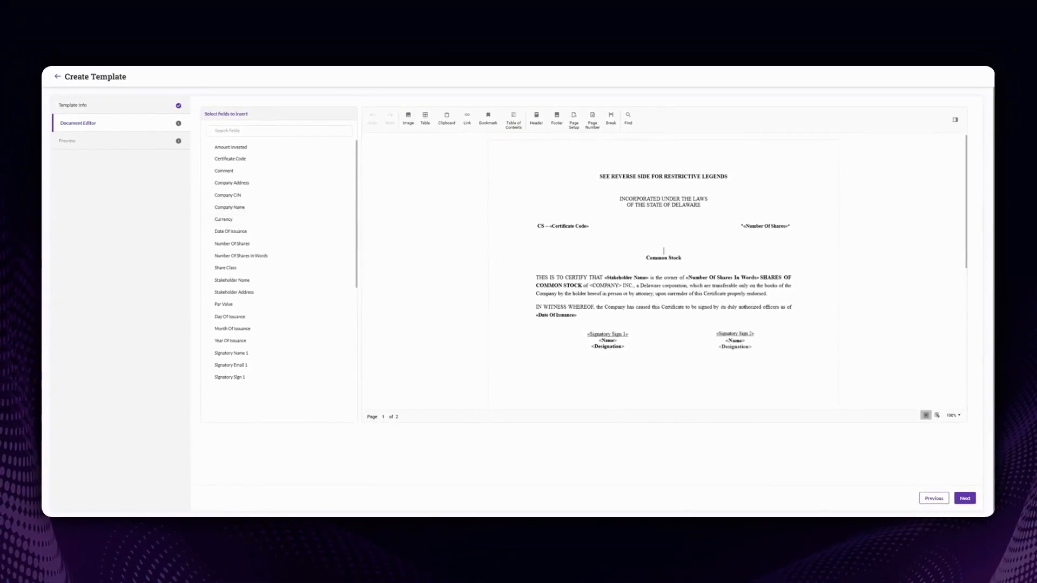
pyautogui.click(234, 208)
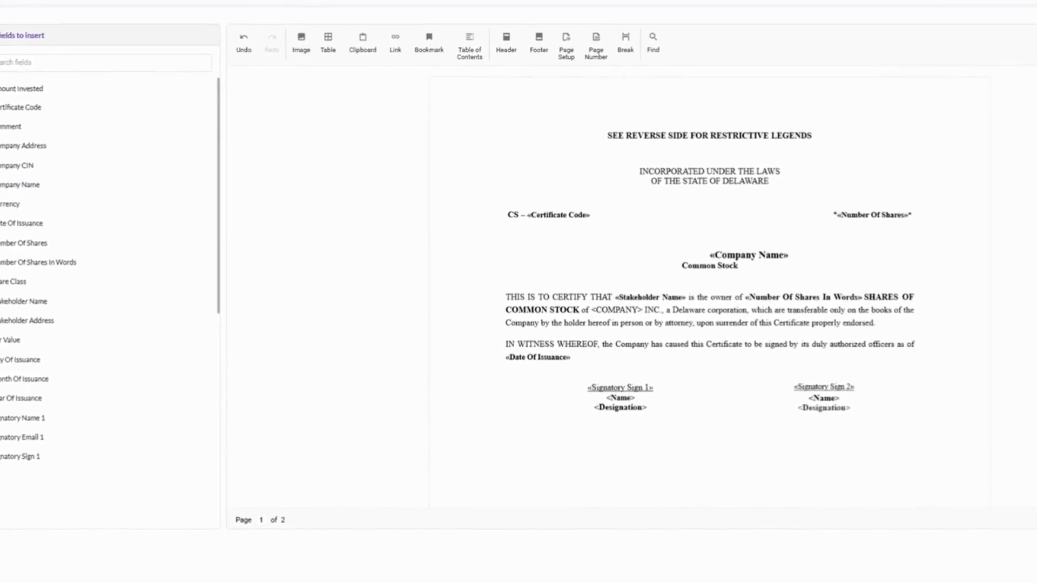
pyautogui.press('BackSpace')
pyautogui.press('BackSpace')
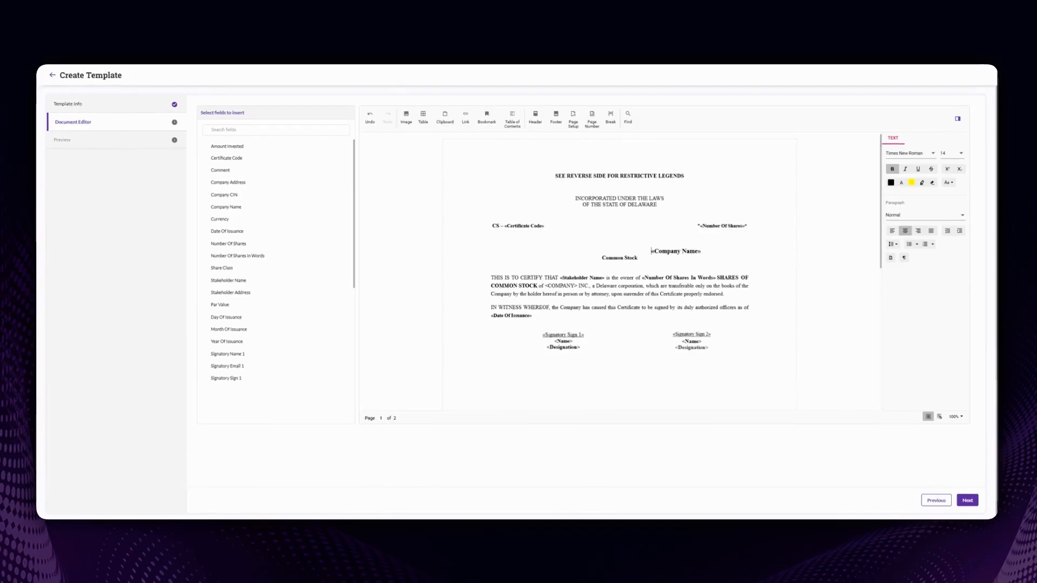
pyautogui.click(766, 265)
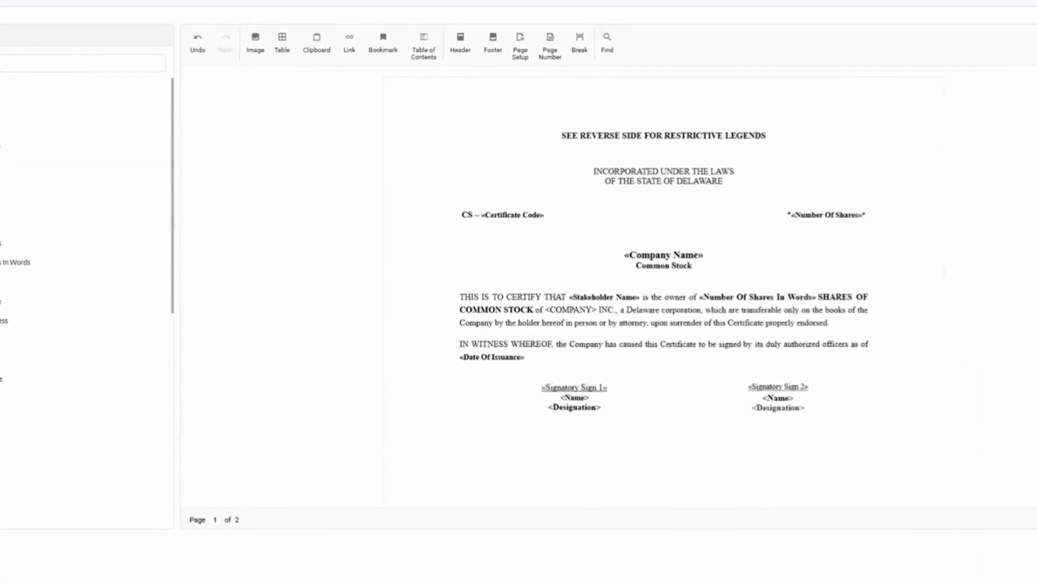
pyautogui.click(956, 122)
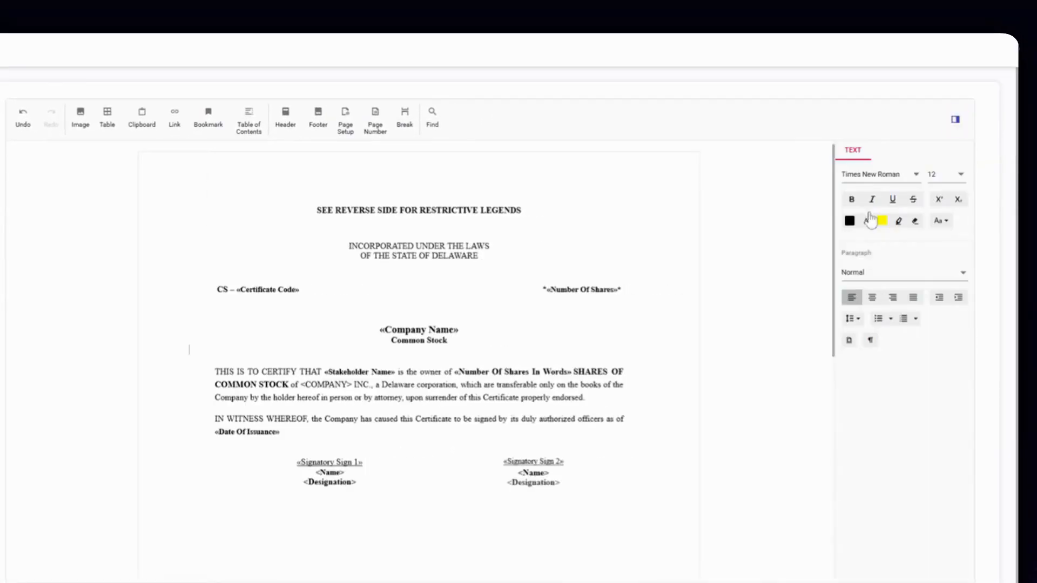
pyautogui.scroll(-5, 419, 403)
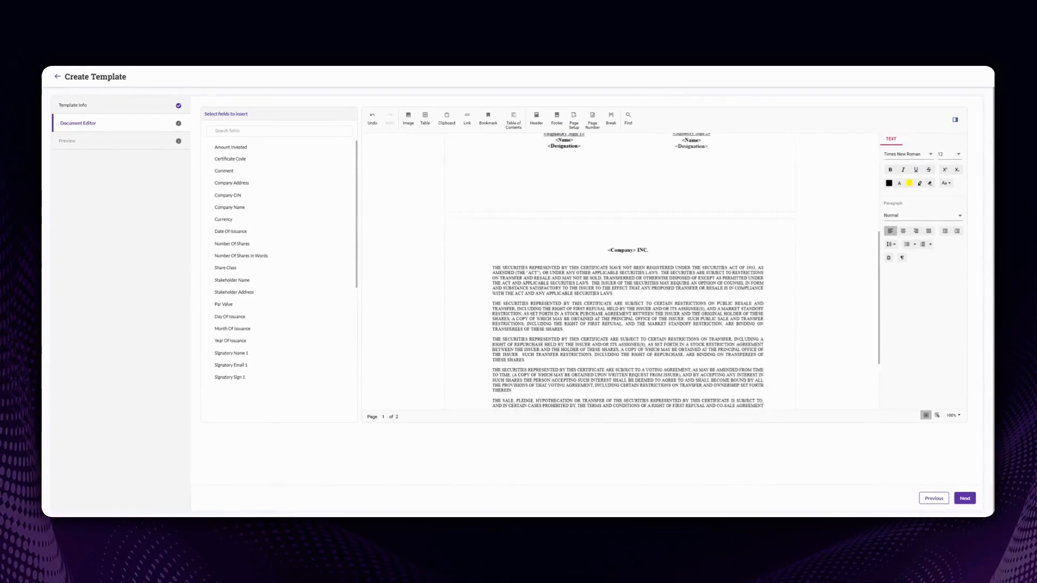
pyautogui.scroll(4, 619, 270)
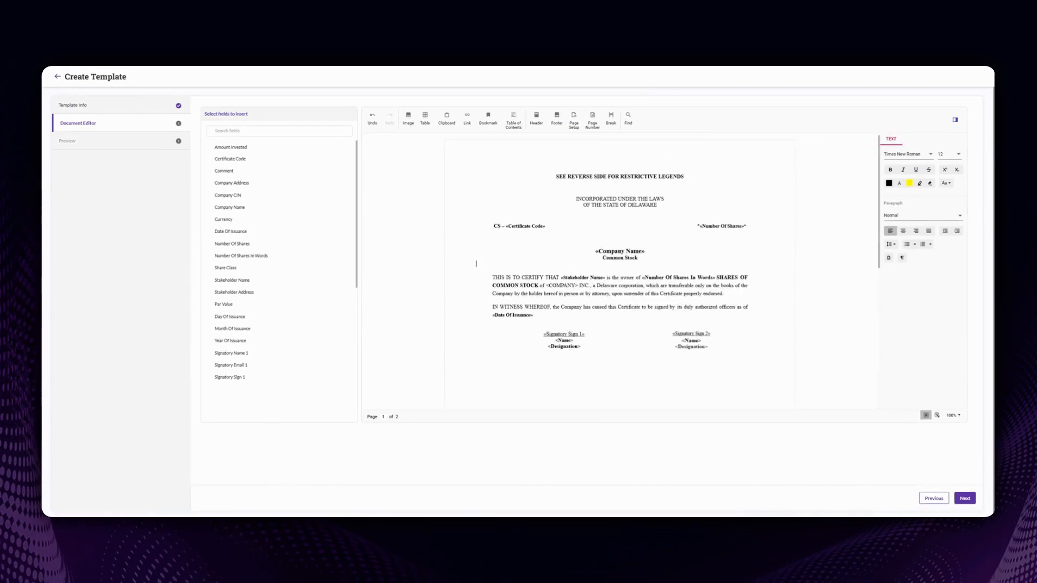
pyautogui.click(965, 498)
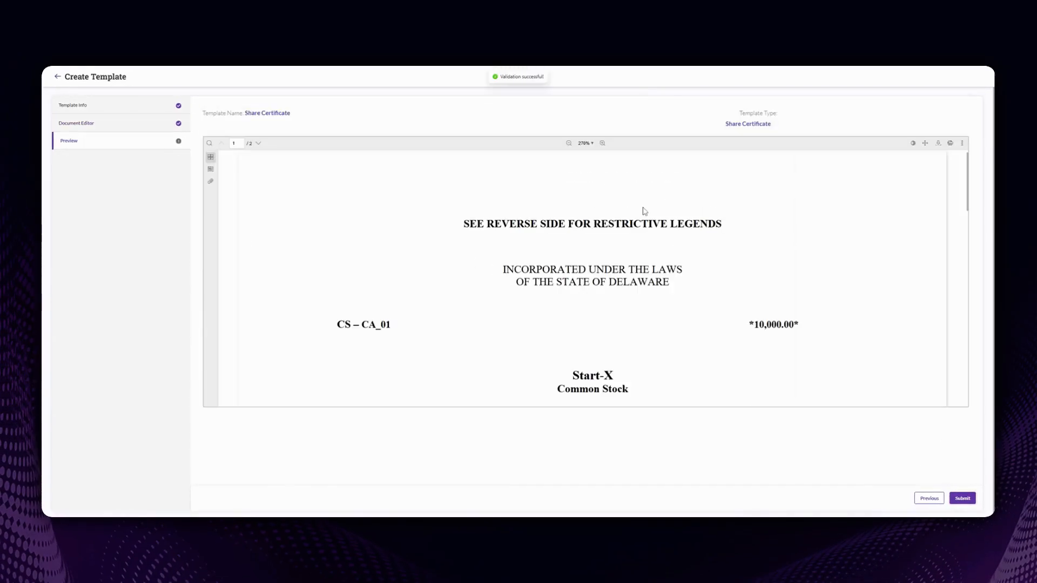
# Step: Review the filled-in certificate preview and submit the Share Certificate template
pyautogui.scroll(-1, 638, 259)
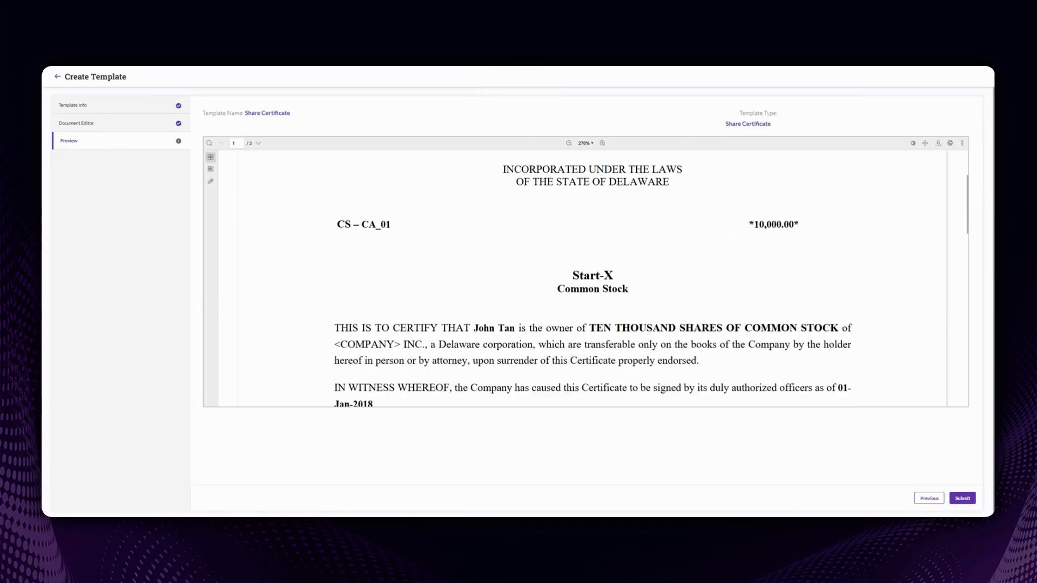
pyautogui.scroll(-4, 546, 261)
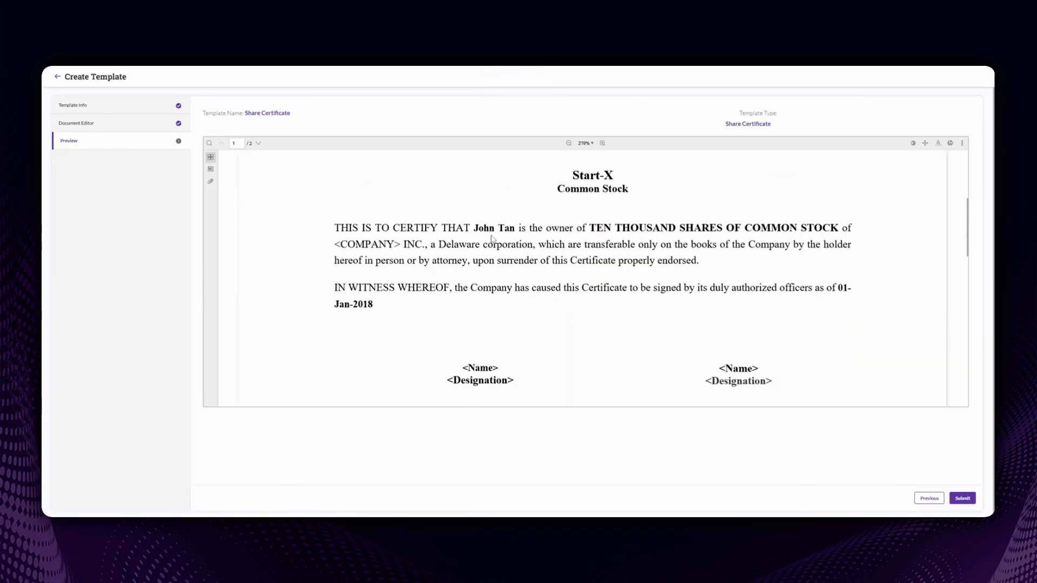
pyautogui.scroll(-20, 594, 280)
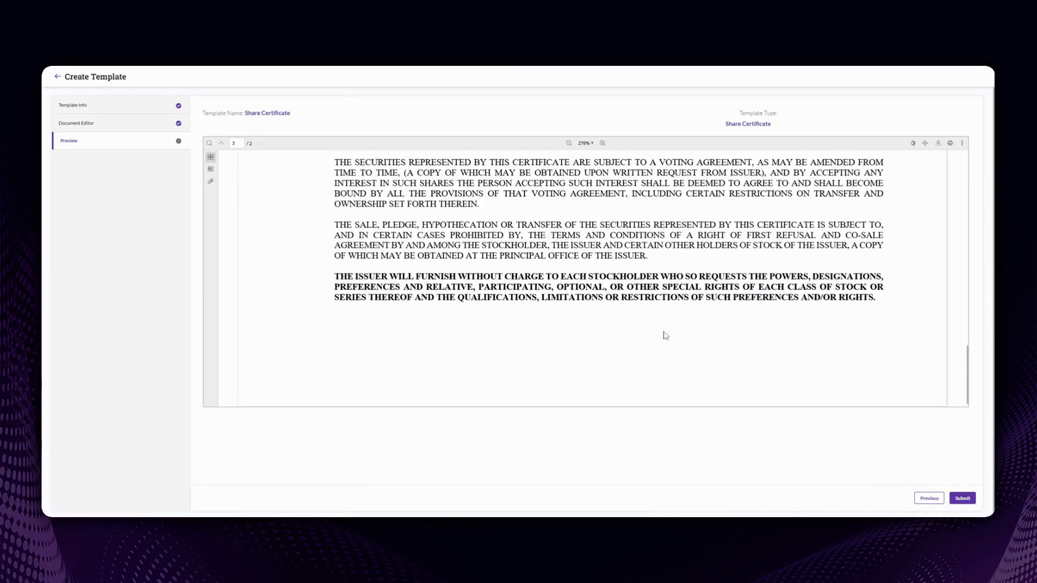
pyautogui.scroll(11, 663, 335)
pyautogui.click(964, 499)
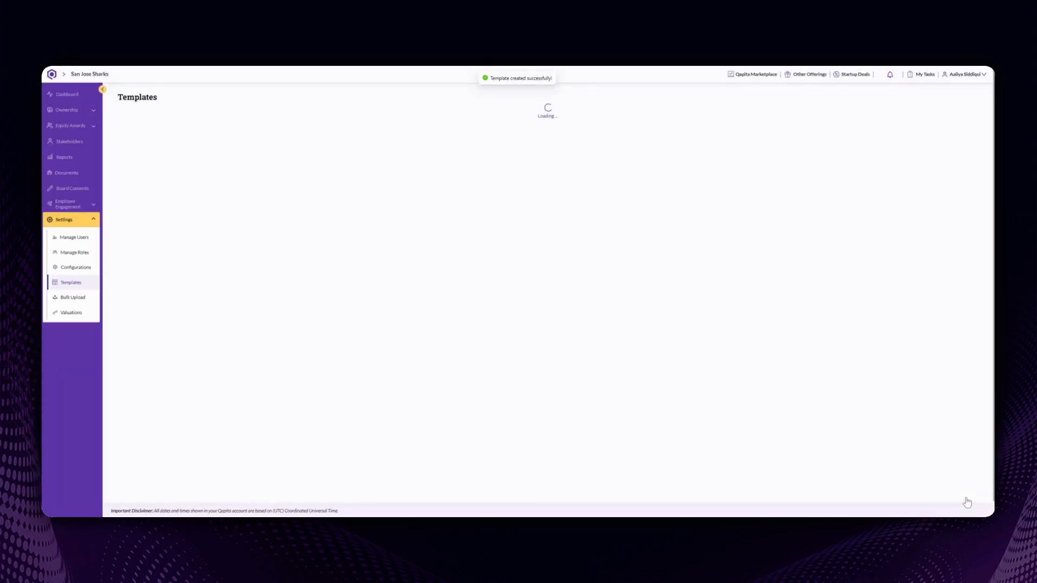